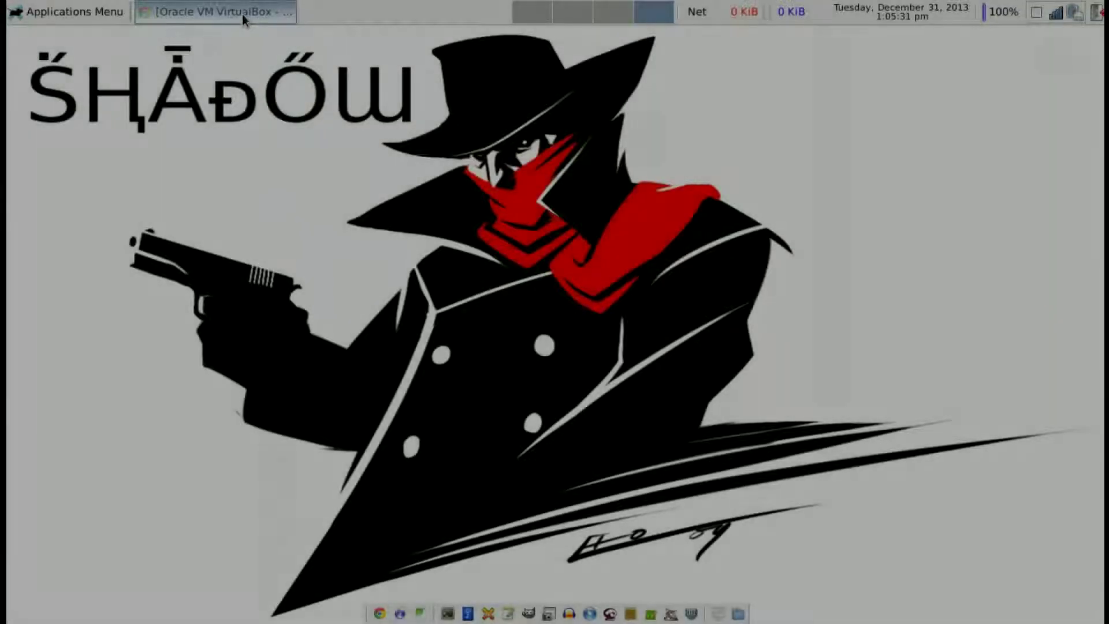
Step: Bring up the browser with the VirtualBox website and open its Downloads page
{"action": "left_click", "coordinate": [242, 14]}
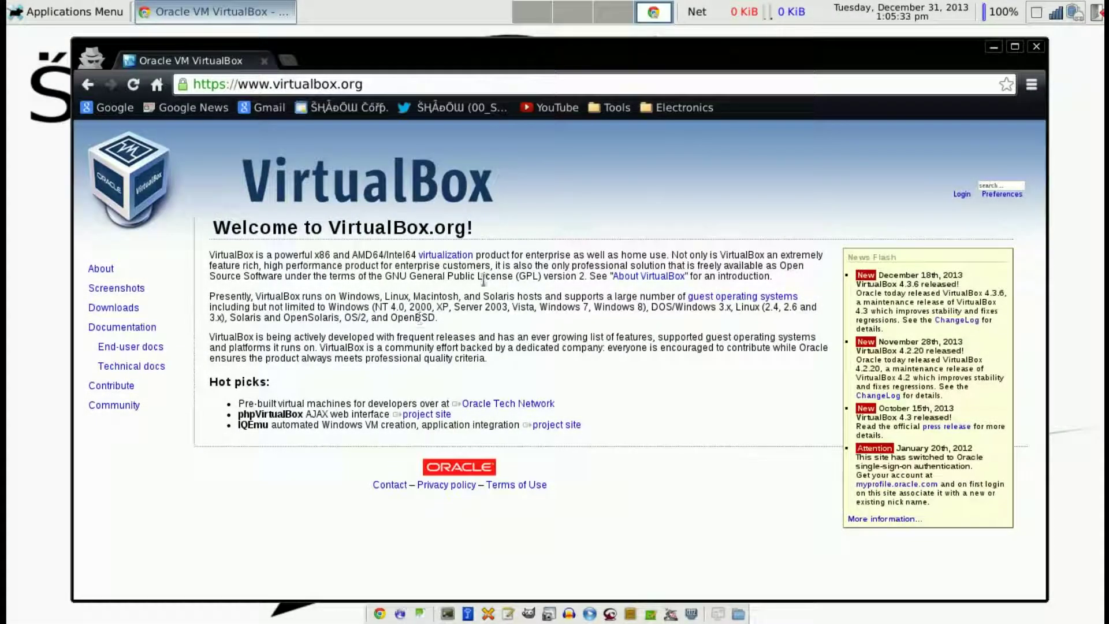
{"action": "left_click_drag", "start_coordinate": [607, 54], "coordinate": [611, 48]}
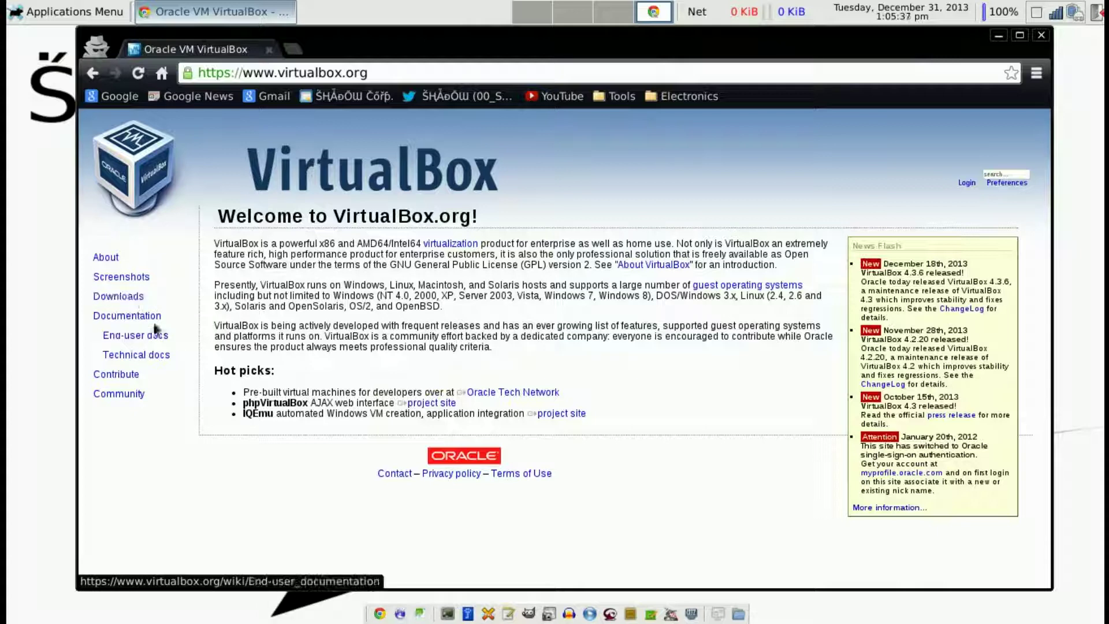
{"action": "left_click", "coordinate": [137, 298]}
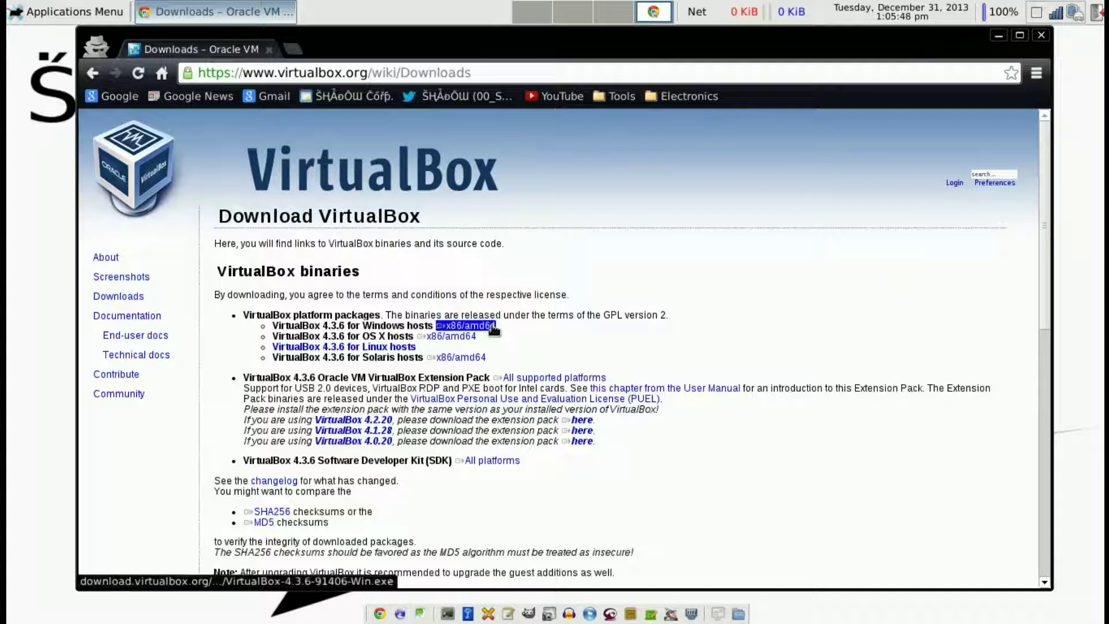
Step: Enter the command "sudo apt-get install virtualbox" in a new terminal without running it, and close the terminal
{"action": "left_click", "coordinate": [447, 614]}
{"action": "left_click_drag", "start_coordinate": [460, 278], "coordinate": [697, 152]}
{"action": "type", "text": "s"}
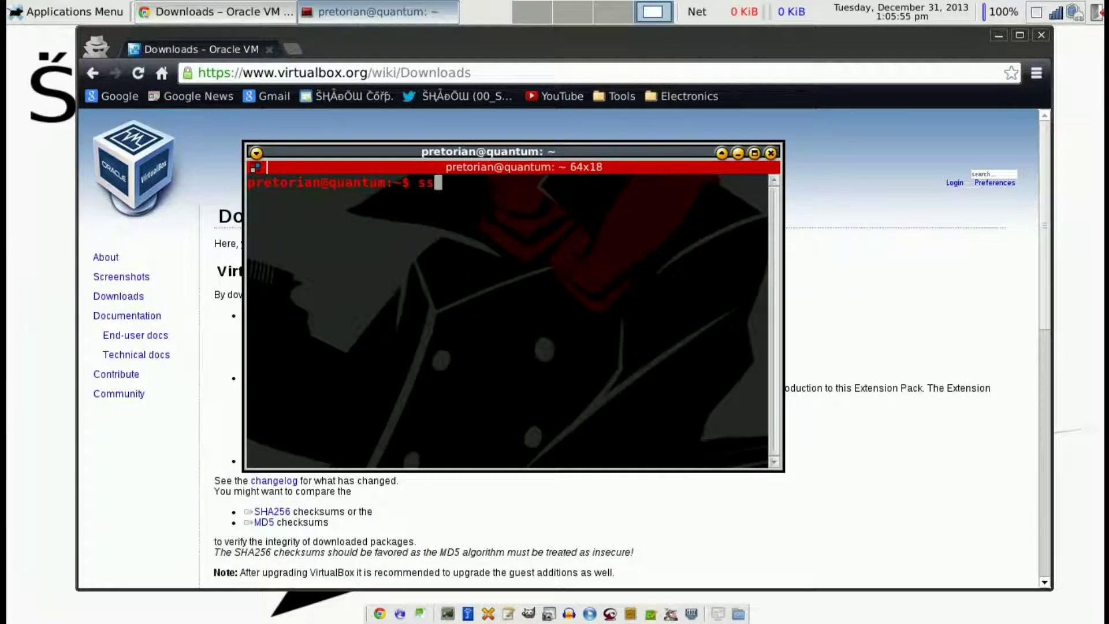
{"action": "key", "text": "BackSpace"}
{"action": "type", "text": "udo apt-"}
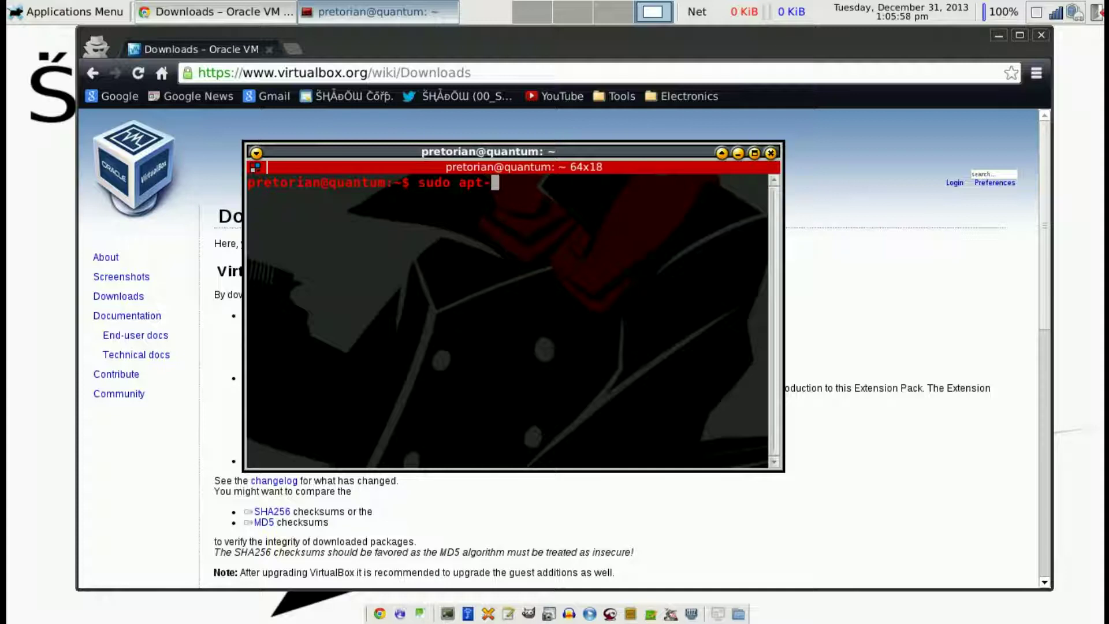
{"action": "type", "text": "get install virtualbox"}
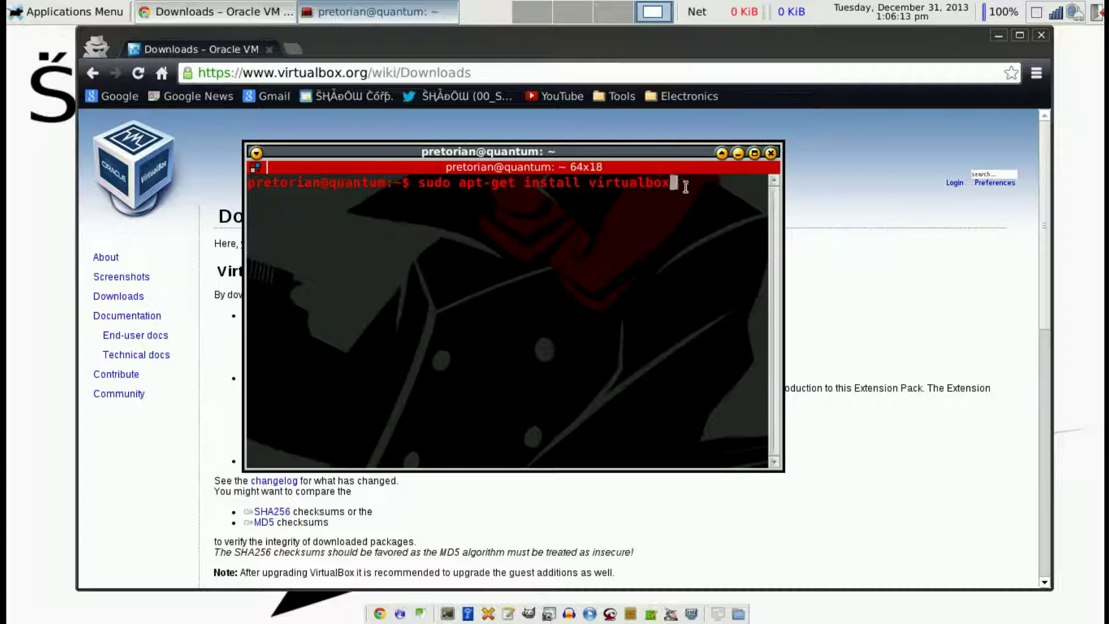
{"action": "left_click", "coordinate": [771, 154]}
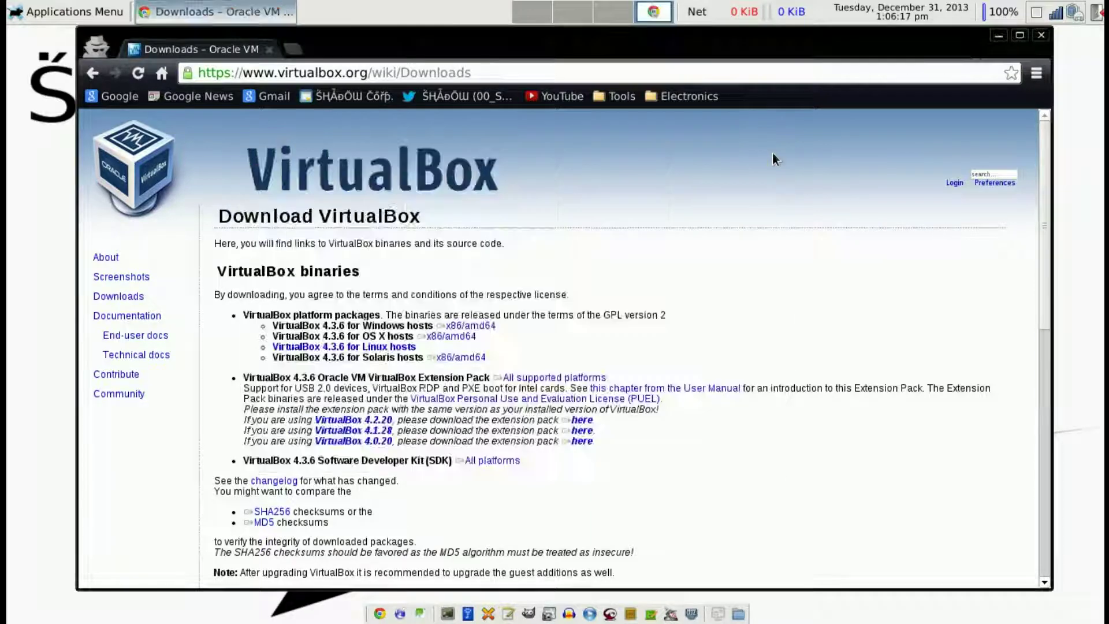
Step: Close the browser, switch to Oracle VM VirtualBox Manager and ignore the inaccessible media warning
{"action": "left_click", "coordinate": [1042, 36]}
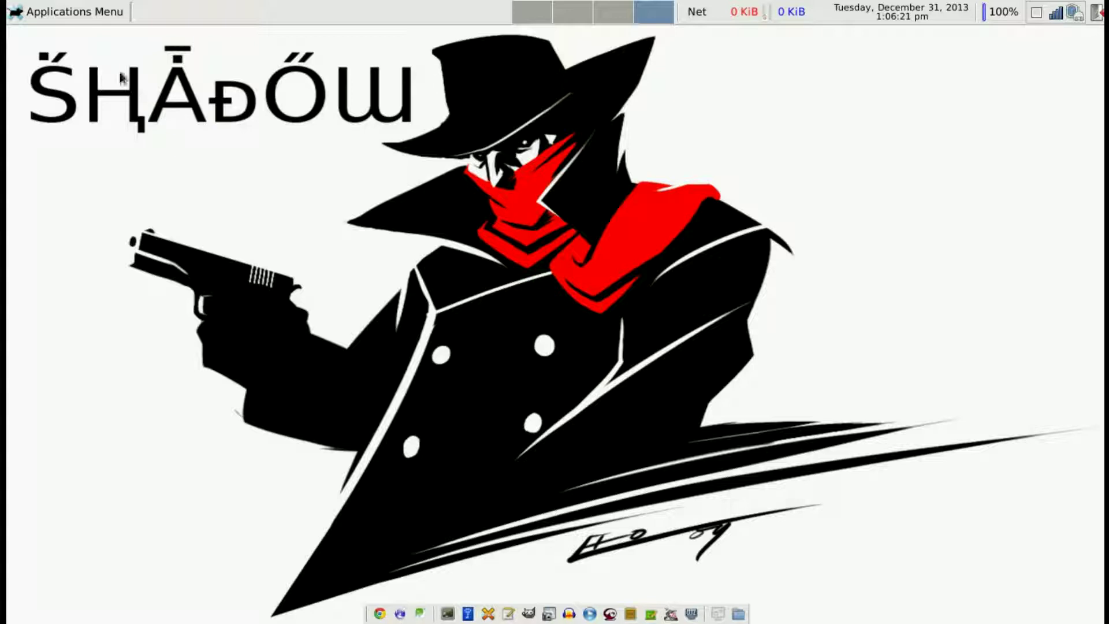
{"action": "left_click", "coordinate": [74, 16]}
{"action": "mouse_move", "coordinate": [75, 311]}
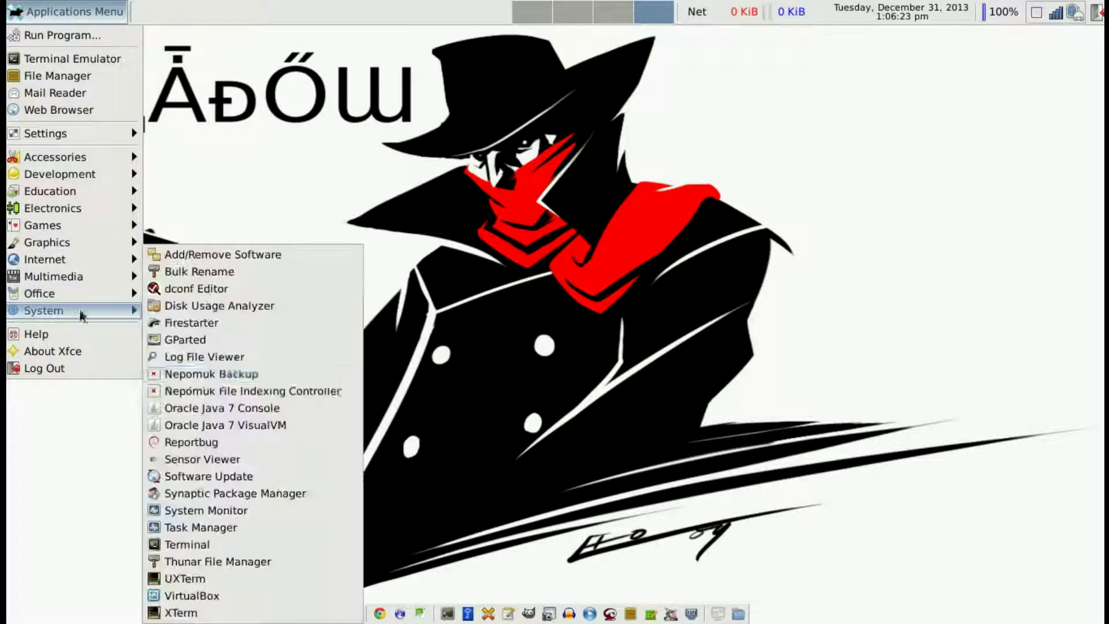
{"action": "left_click", "coordinate": [229, 595]}
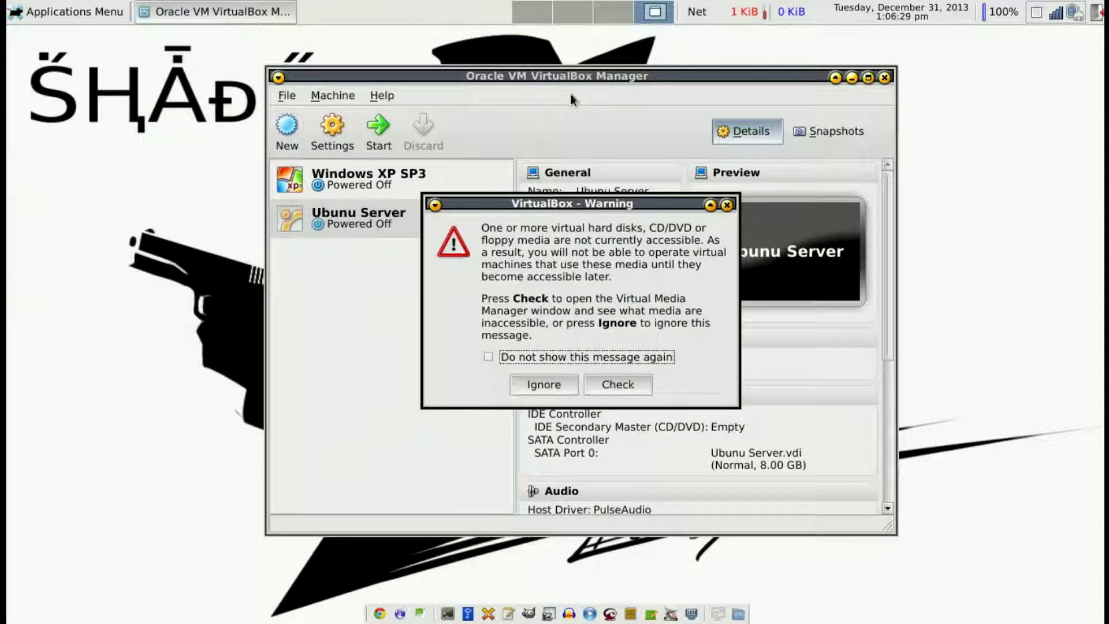
{"action": "left_click", "coordinate": [548, 386]}
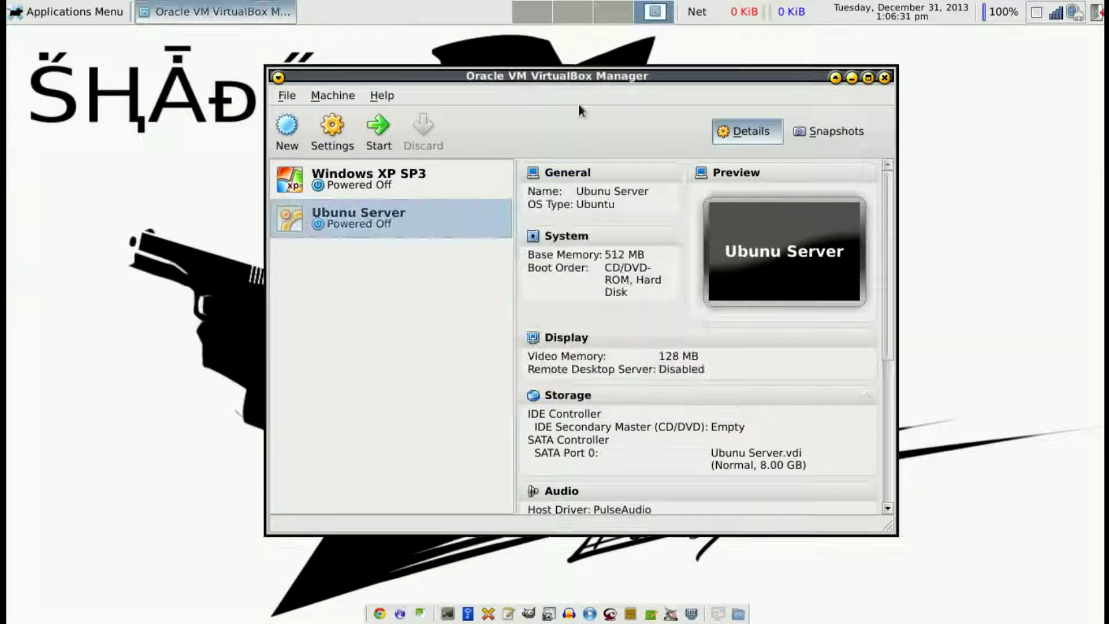
{"action": "left_click_drag", "start_coordinate": [586, 78], "coordinate": [530, 81]}
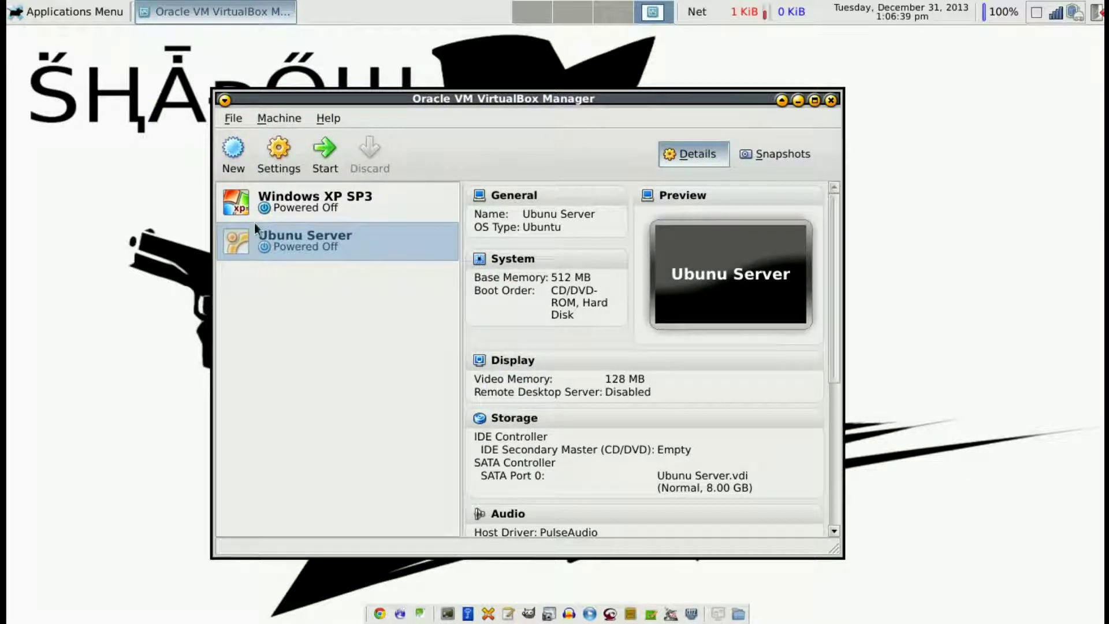
Step: Start a new virtual machine named enteraName with Microsoft Windows as operating system and Windows XP as version
{"action": "left_click", "coordinate": [233, 151]}
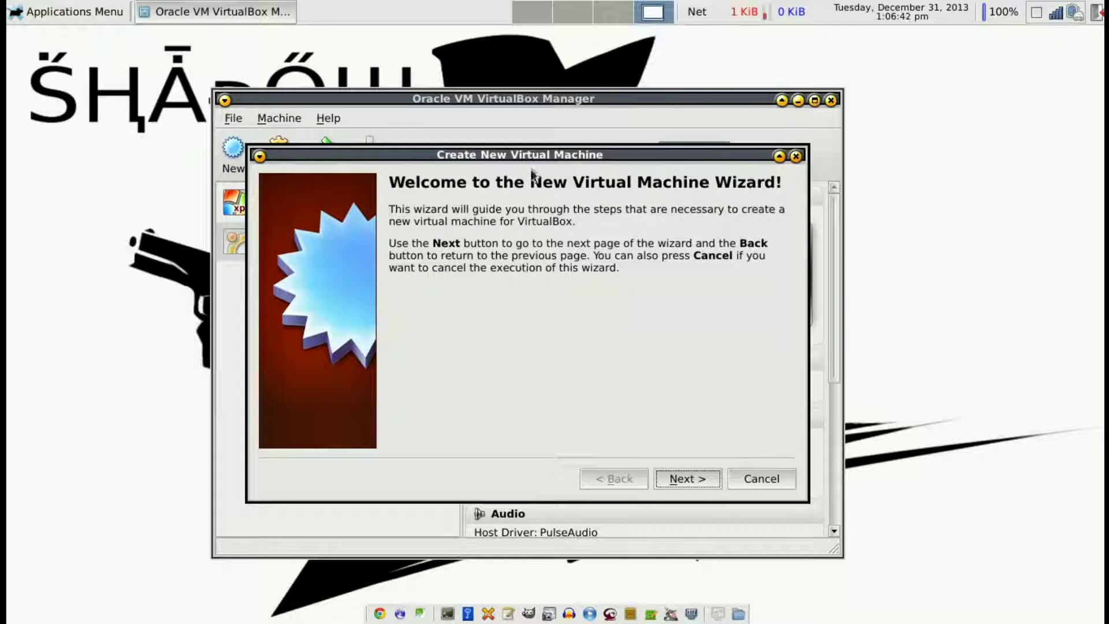
{"action": "left_click_drag", "start_coordinate": [532, 151], "coordinate": [516, 136]}
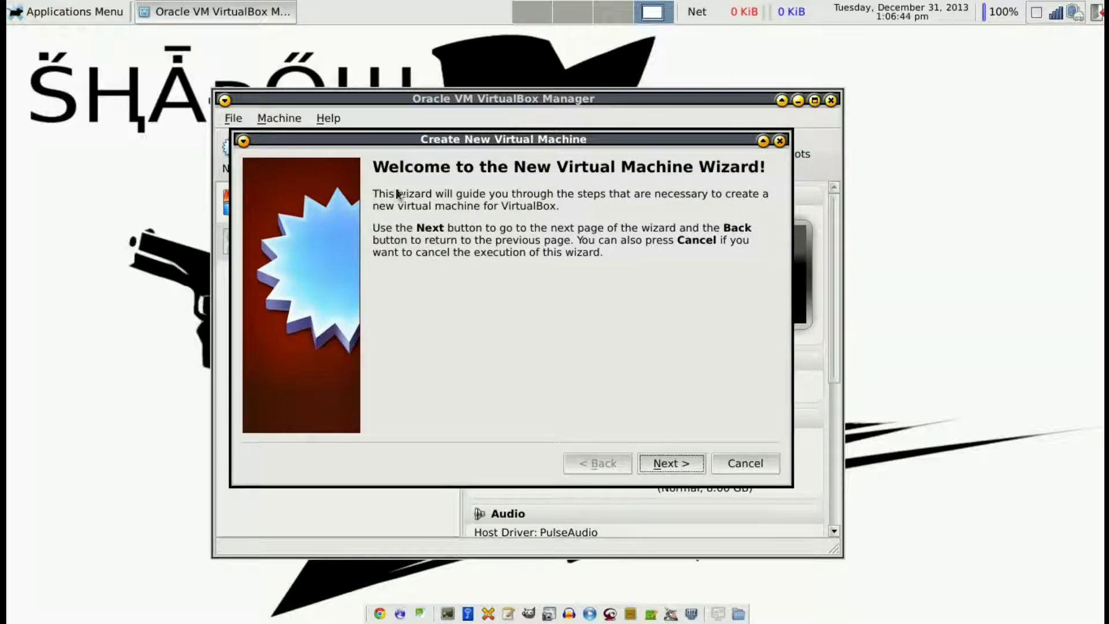
{"action": "left_click", "coordinate": [675, 465]}
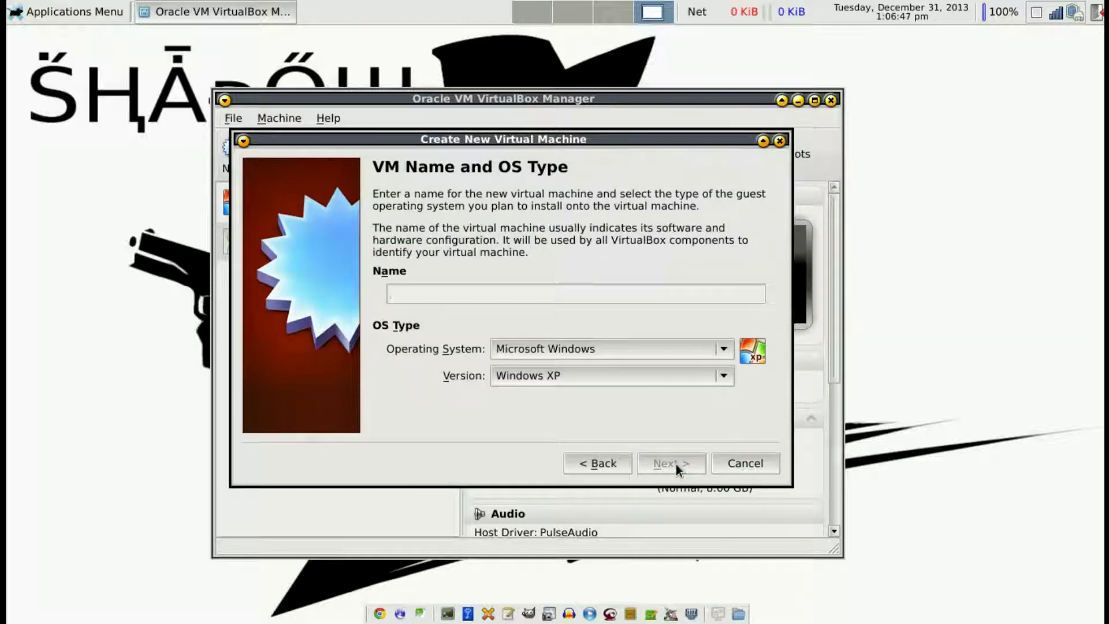
{"action": "left_click", "coordinate": [602, 353]}
{"action": "left_click", "coordinate": [536, 348]}
{"action": "left_click", "coordinate": [534, 376]}
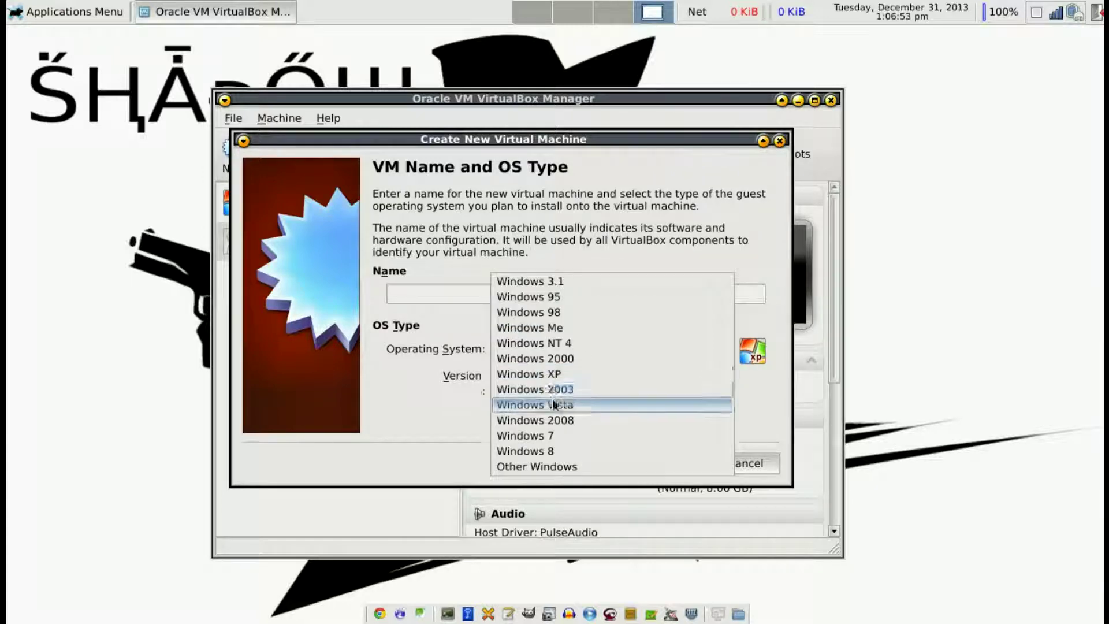
{"action": "left_click", "coordinate": [532, 375]}
{"action": "left_click", "coordinate": [519, 297]}
{"action": "type", "text": "enteraName"}
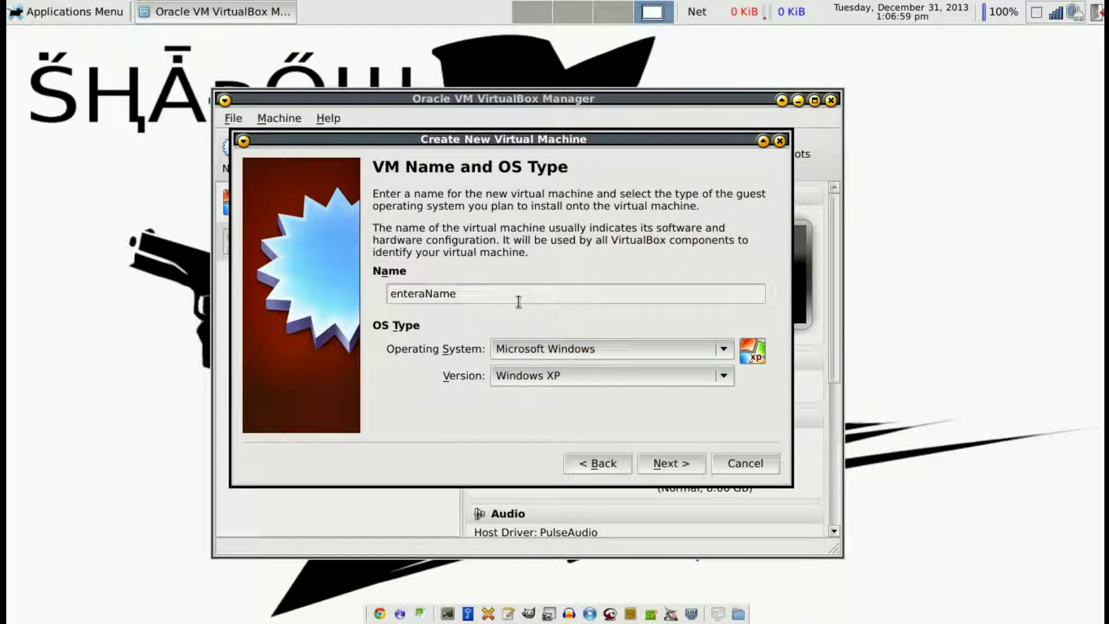
{"action": "left_click", "coordinate": [665, 462]}
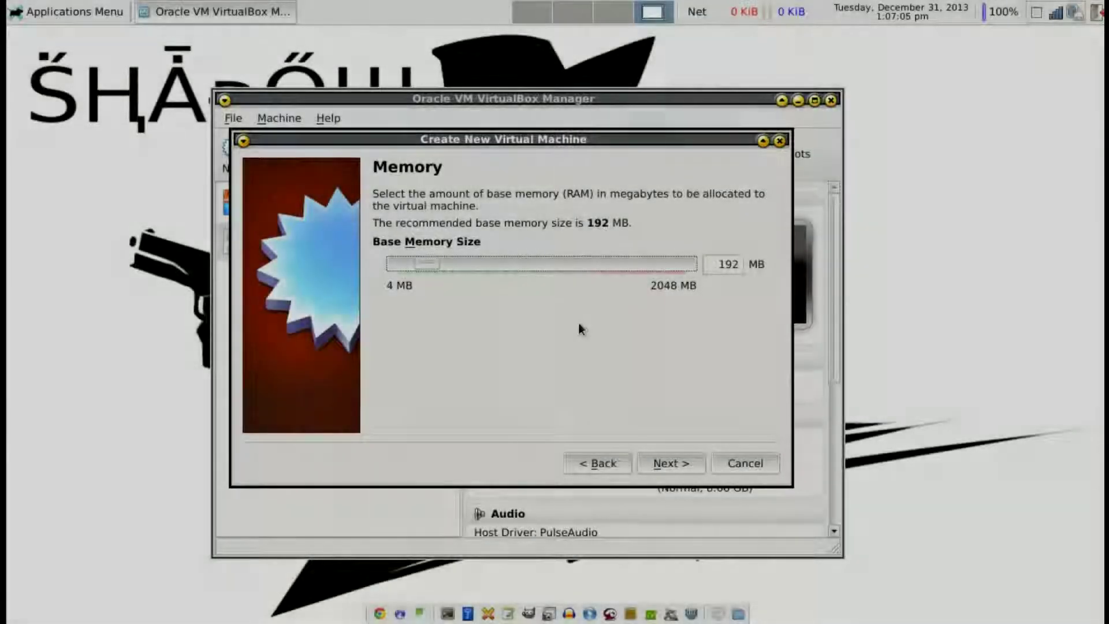
Step: Set the new virtual machine's base memory size to 1024 MB
{"action": "left_click", "coordinate": [716, 263]}
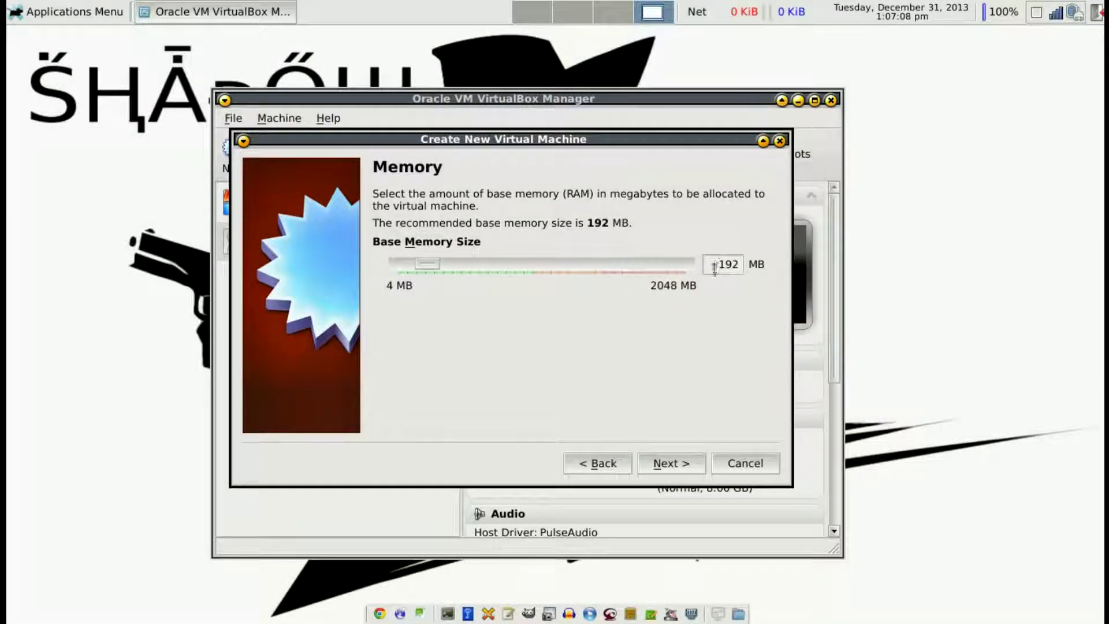
{"action": "double_click", "coordinate": [714, 266]}
{"action": "type", "text": "1024"}
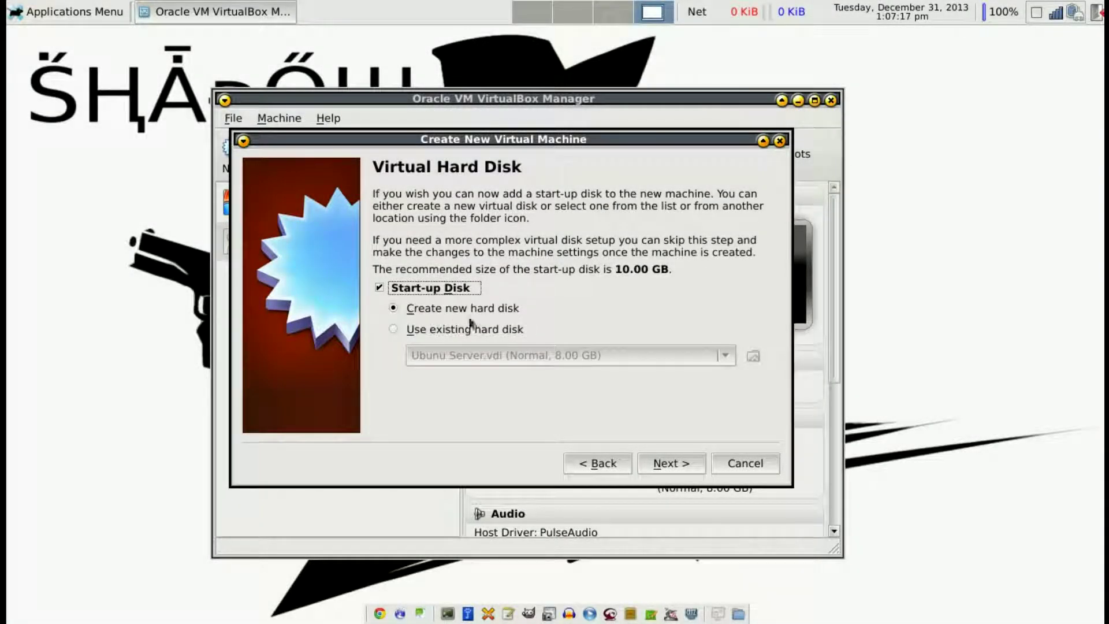
Step: Create a new dynamically allocated 10 GB VDI start-up disk and finish creating the virtual machine
{"action": "left_click", "coordinate": [687, 457]}
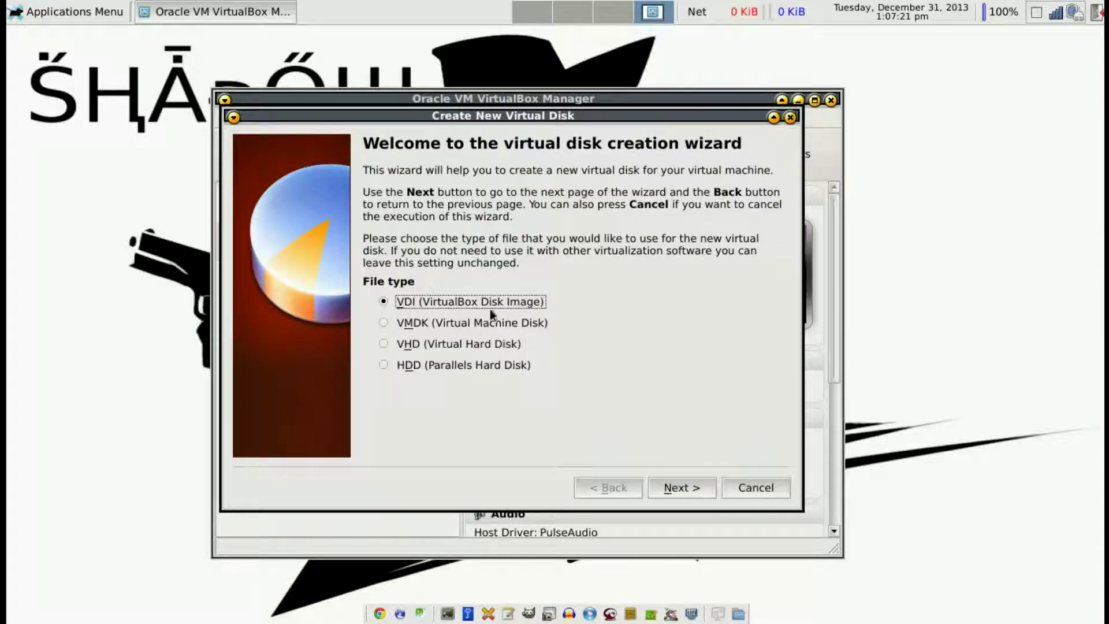
{"action": "left_click", "coordinate": [704, 487]}
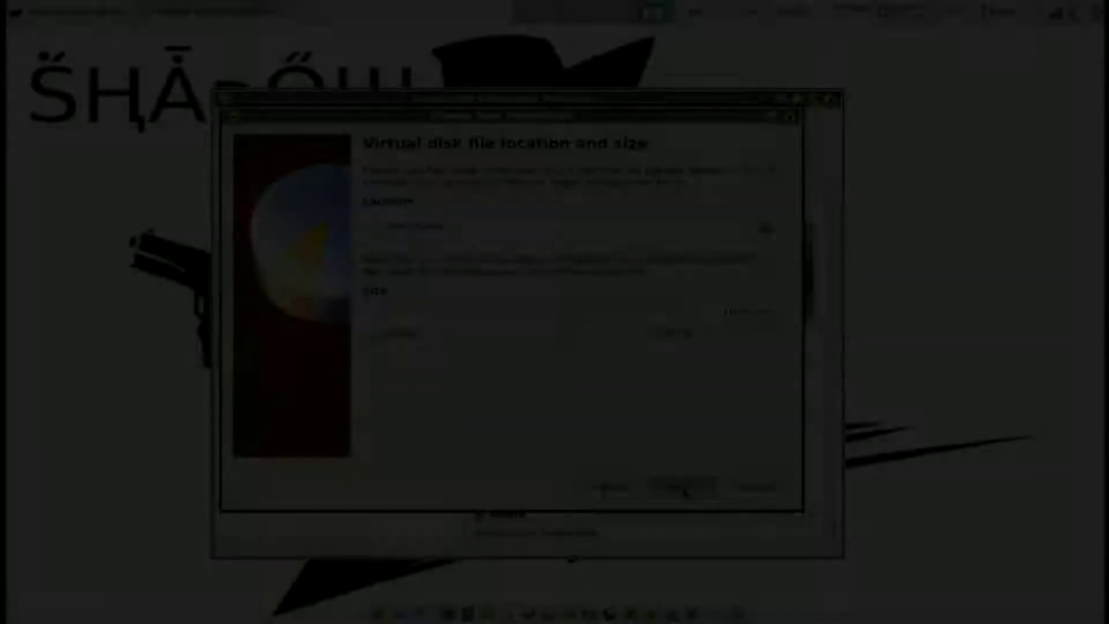
{"action": "left_click", "coordinate": [684, 487]}
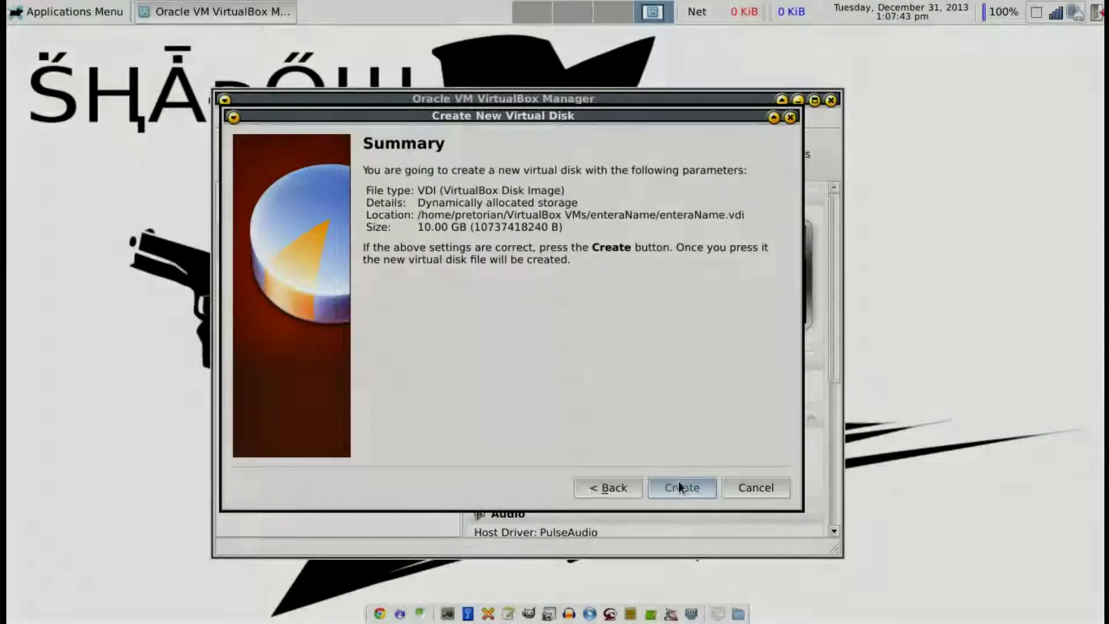
{"action": "left_click", "coordinate": [679, 485]}
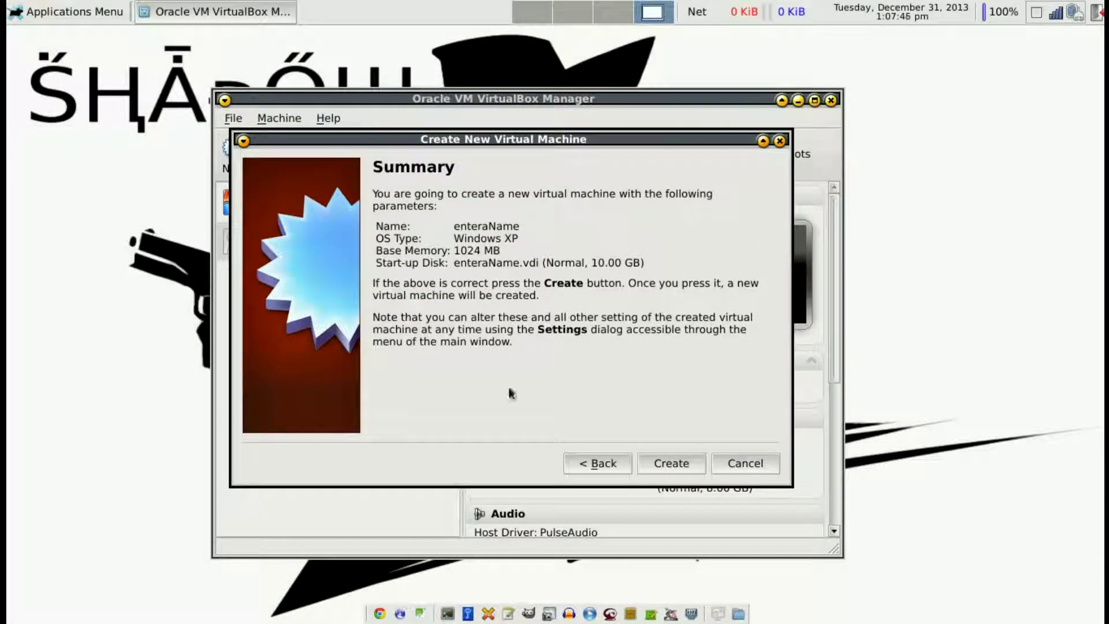
{"action": "left_click", "coordinate": [687, 465]}
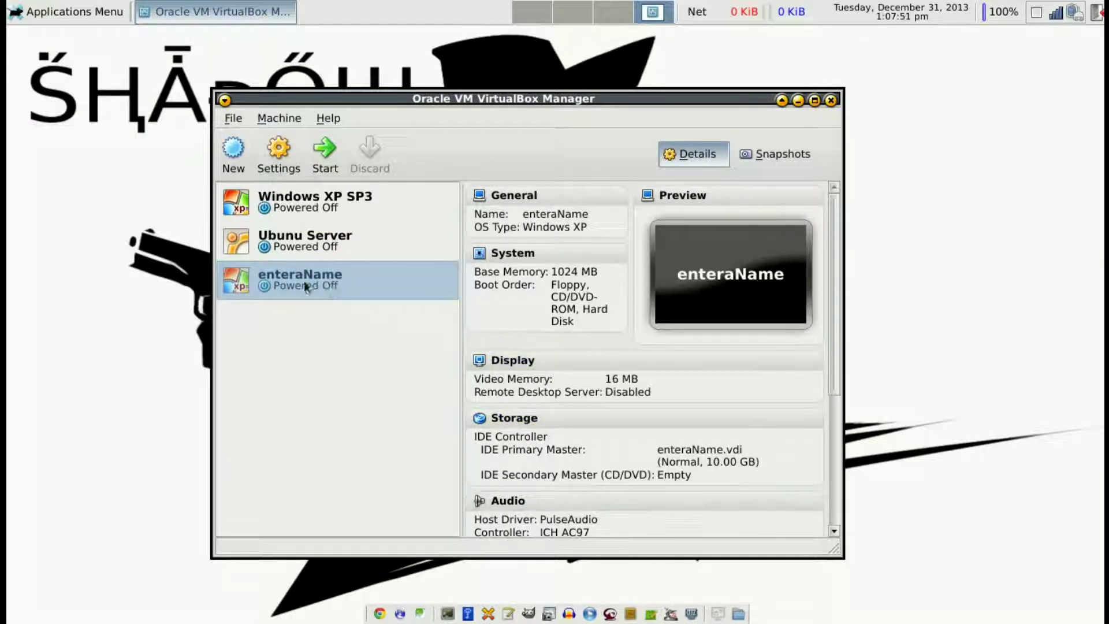
Step: Open the settings of the enteraName machine and disable Floppy in its boot order
{"action": "left_click", "coordinate": [298, 253]}
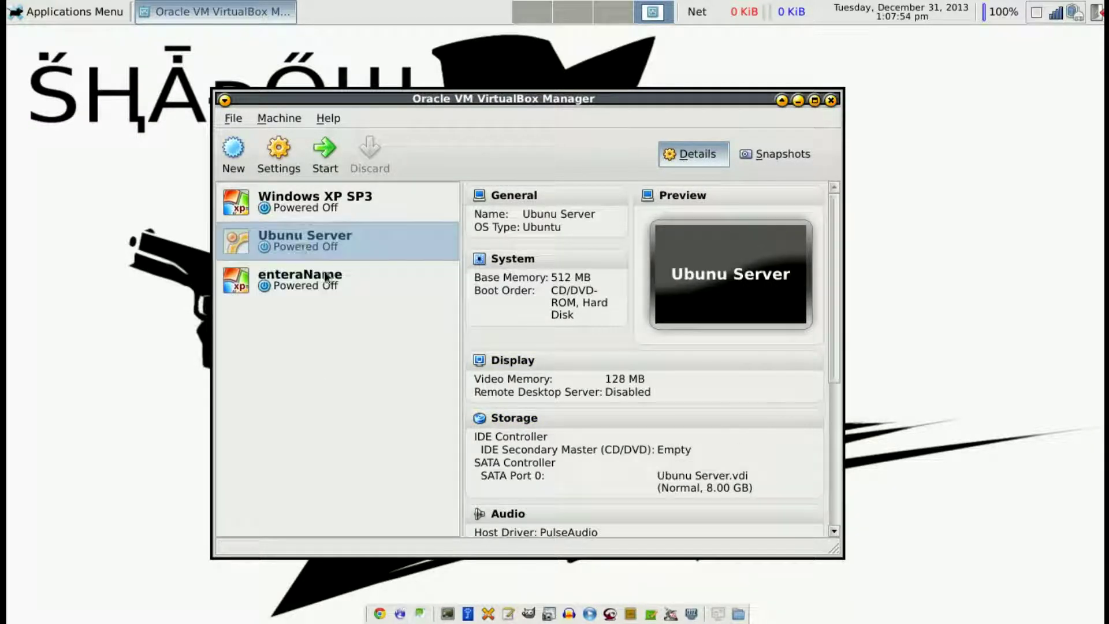
{"action": "left_click", "coordinate": [312, 283]}
{"action": "left_click", "coordinate": [283, 155]}
{"action": "left_click_drag", "start_coordinate": [498, 114], "coordinate": [530, 134]}
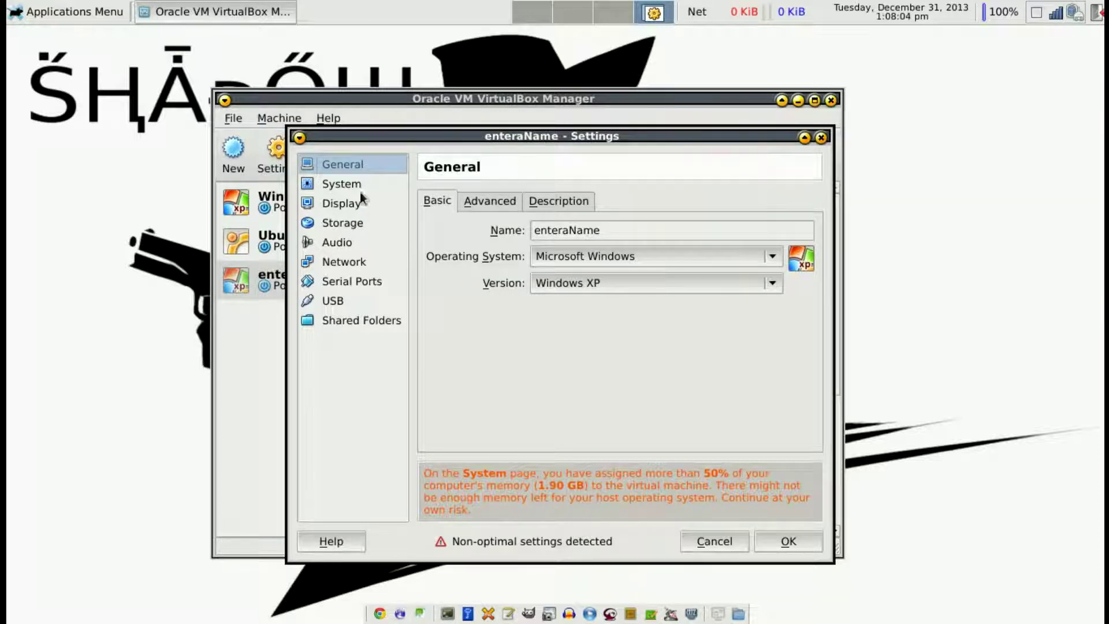
{"action": "left_click", "coordinate": [345, 182]}
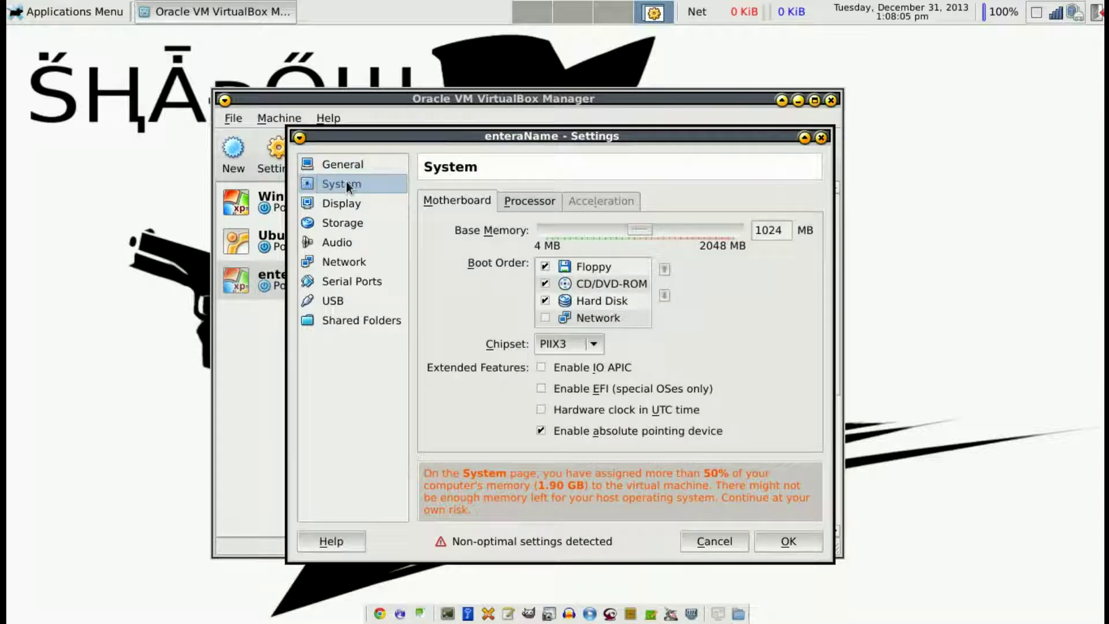
{"action": "left_click", "coordinate": [546, 264]}
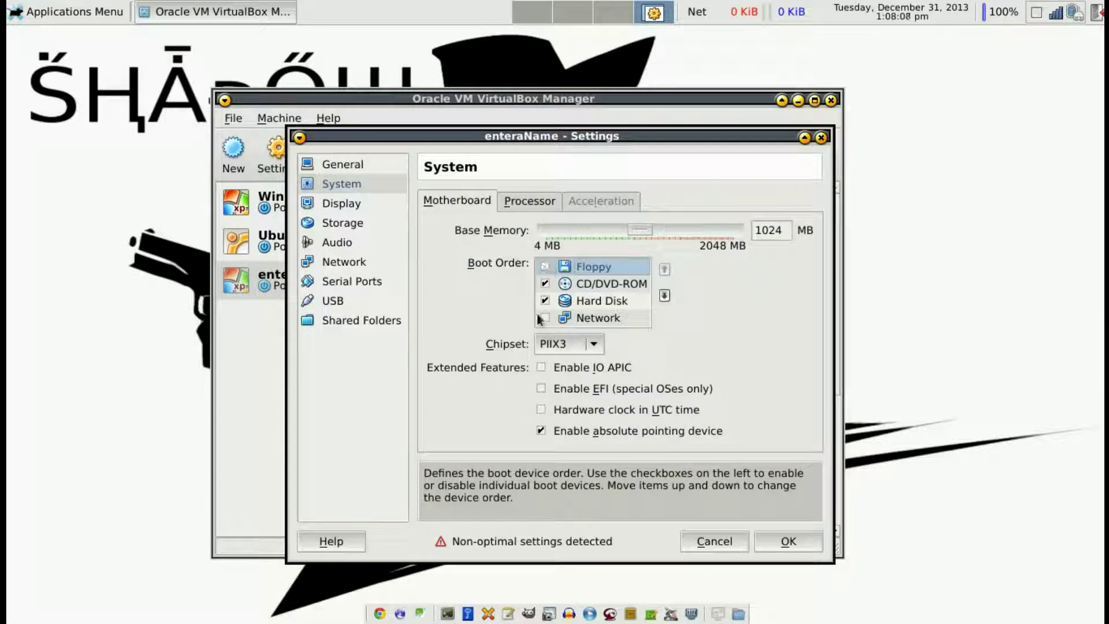
Step: Set the enteraName machine's video memory to 128 MB in its display settings
{"action": "left_click", "coordinate": [359, 208]}
{"action": "left_click", "coordinate": [671, 232]}
{"action": "left_click", "coordinate": [744, 230]}
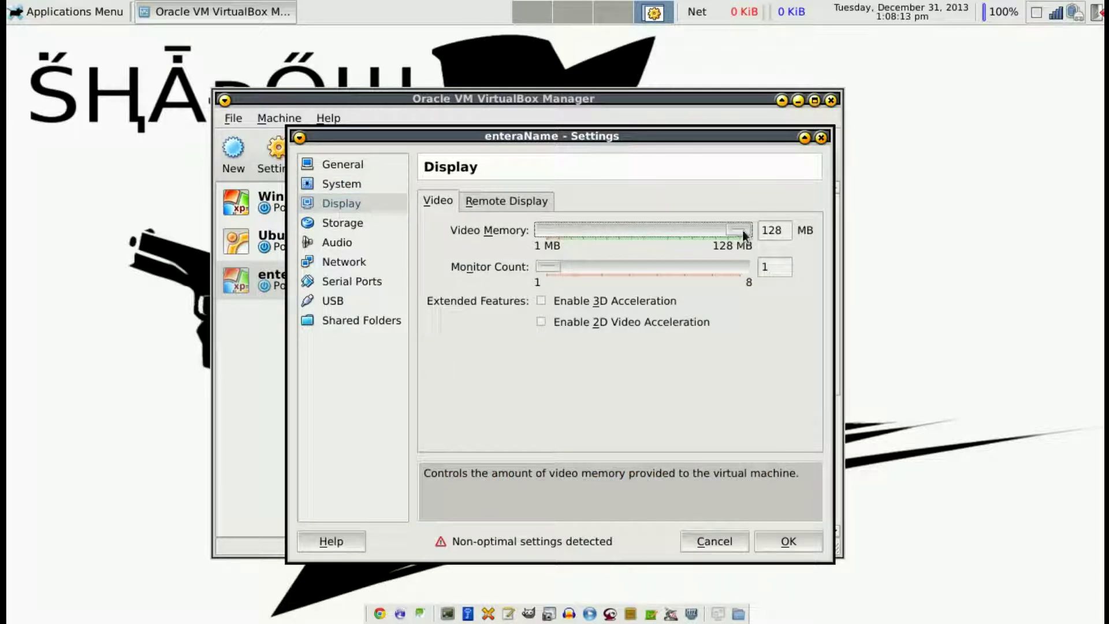
Step: Load xp-sp3.iso from the home directory's iso folder into the enteraName machine's empty CD/DVD drive
{"action": "left_click", "coordinate": [353, 221]}
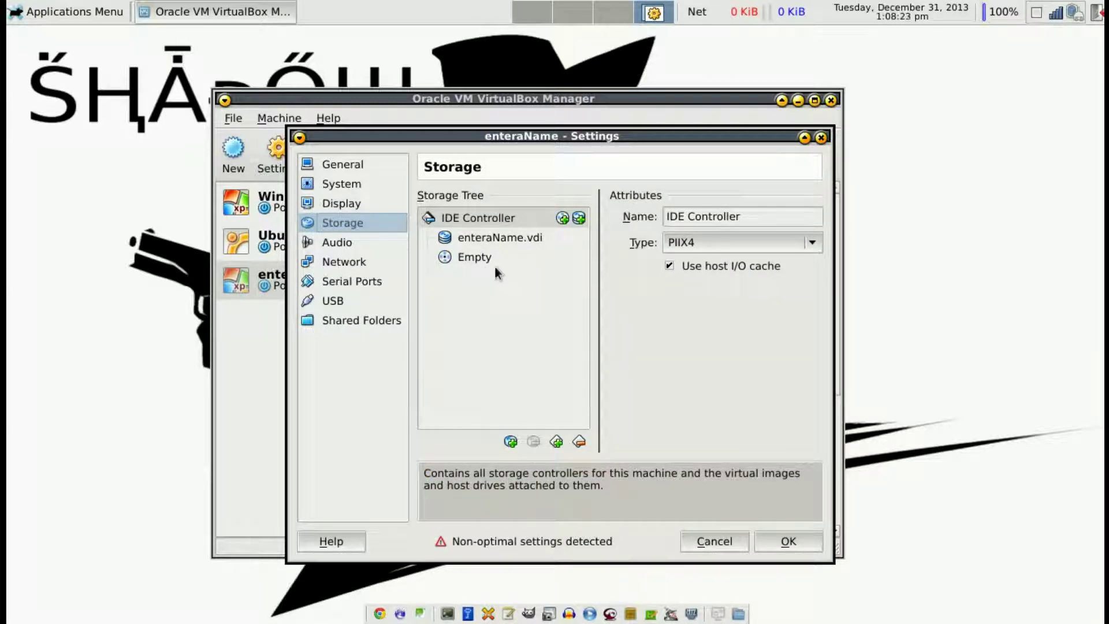
{"action": "left_click", "coordinate": [476, 258]}
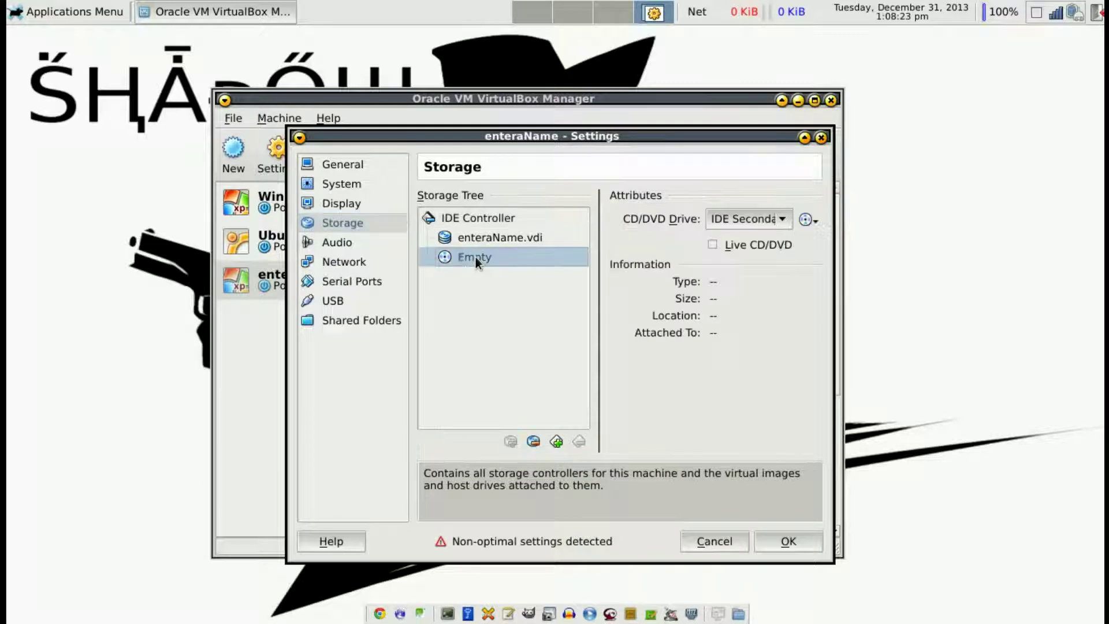
{"action": "left_click", "coordinate": [817, 221]}
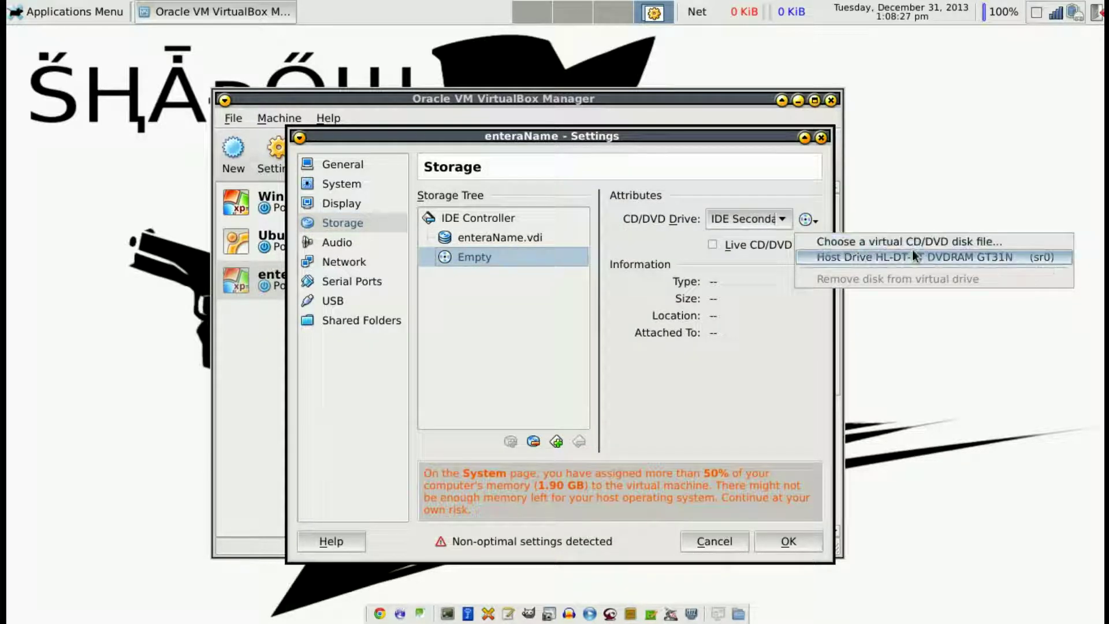
{"action": "left_click", "coordinate": [879, 242]}
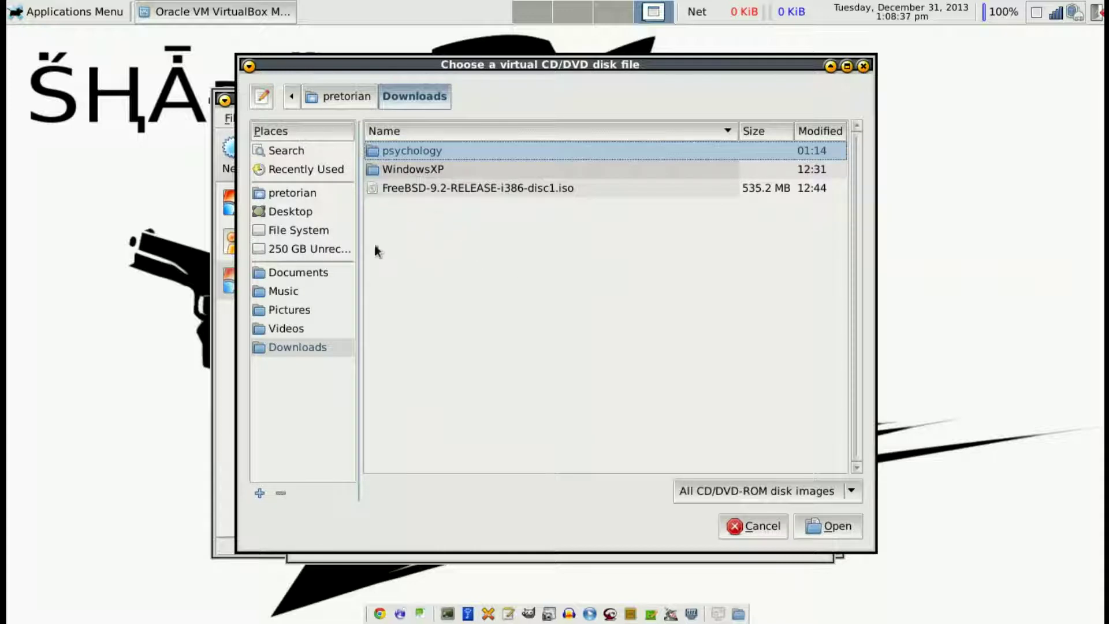
{"action": "left_click", "coordinate": [306, 193]}
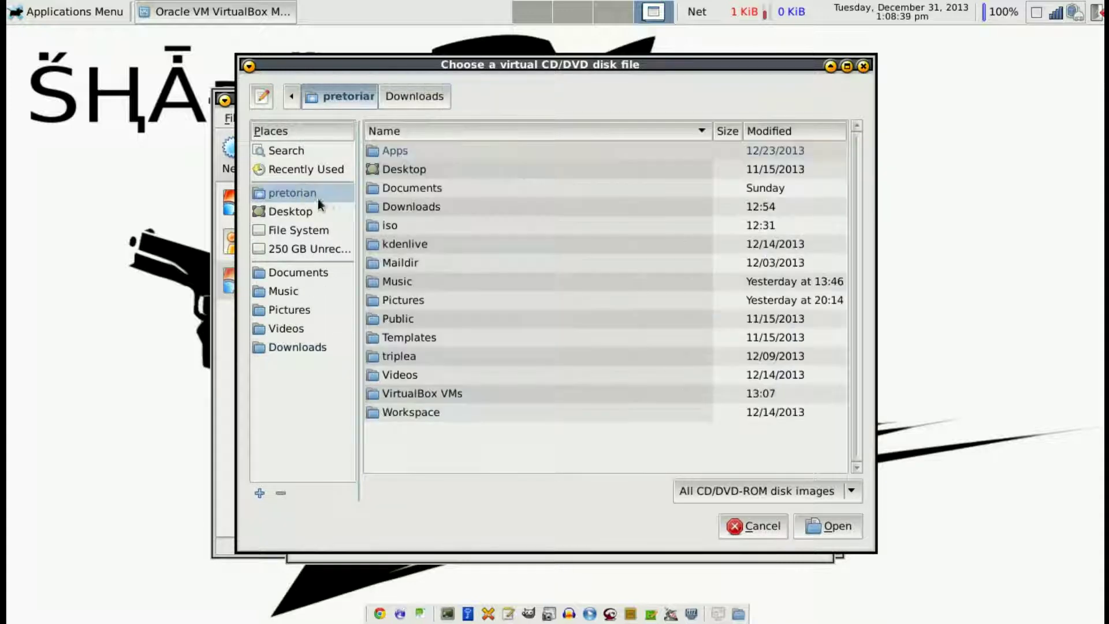
{"action": "double_click", "coordinate": [384, 227]}
{"action": "left_click", "coordinate": [402, 190]}
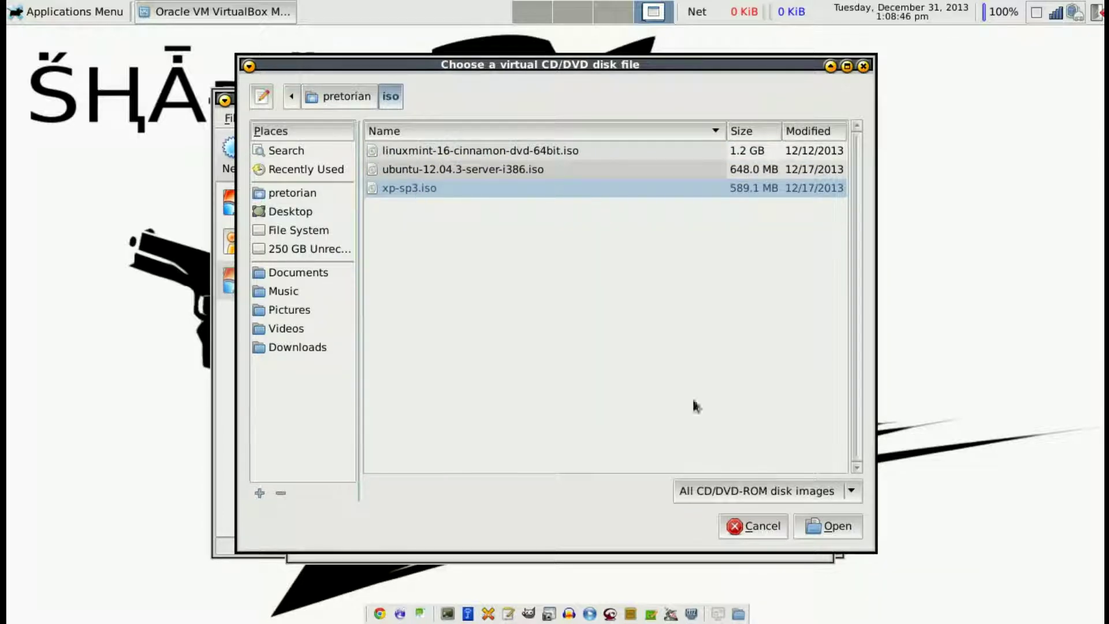
{"action": "left_click", "coordinate": [813, 525]}
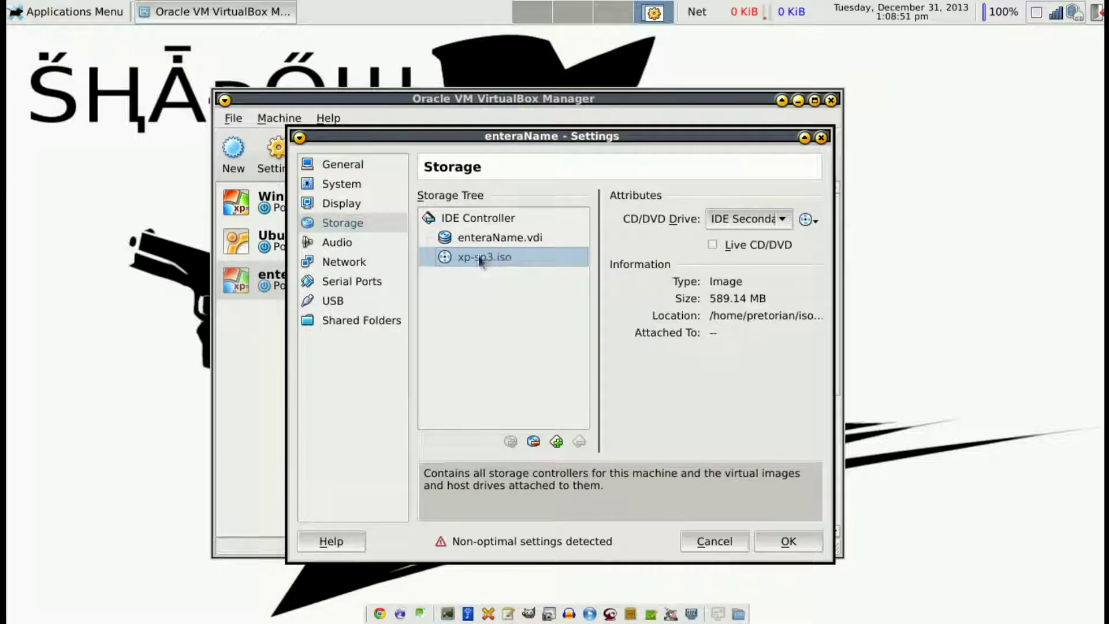
Step: Attach the enteraName machine's network Adapter 1 to Bridged Adapter and save the machine settings
{"action": "left_click", "coordinate": [343, 263]}
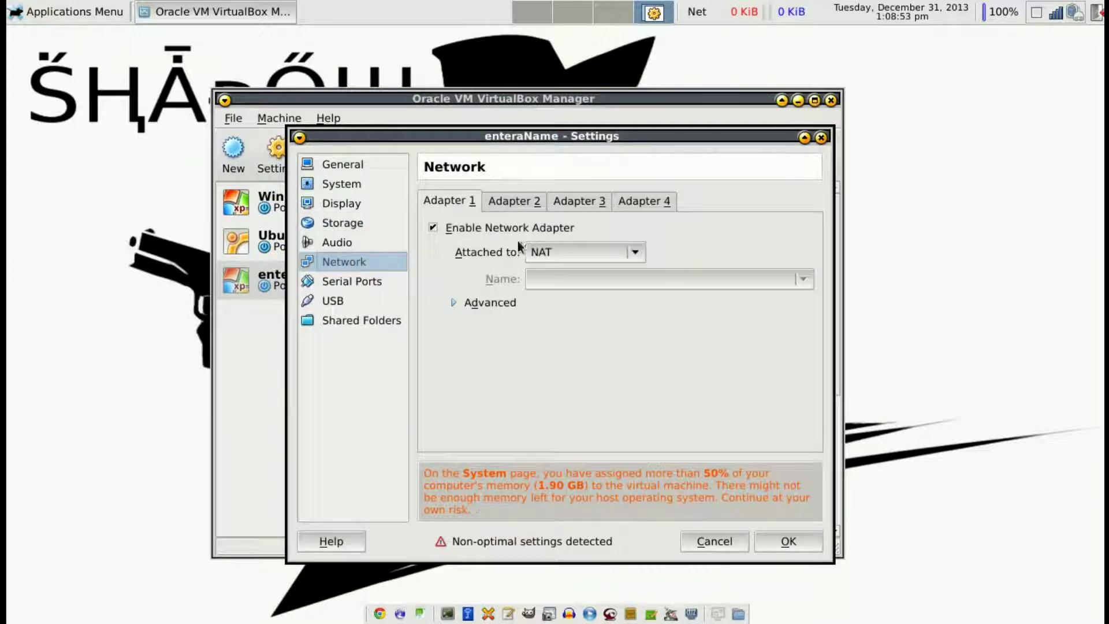
{"action": "left_click", "coordinate": [539, 254]}
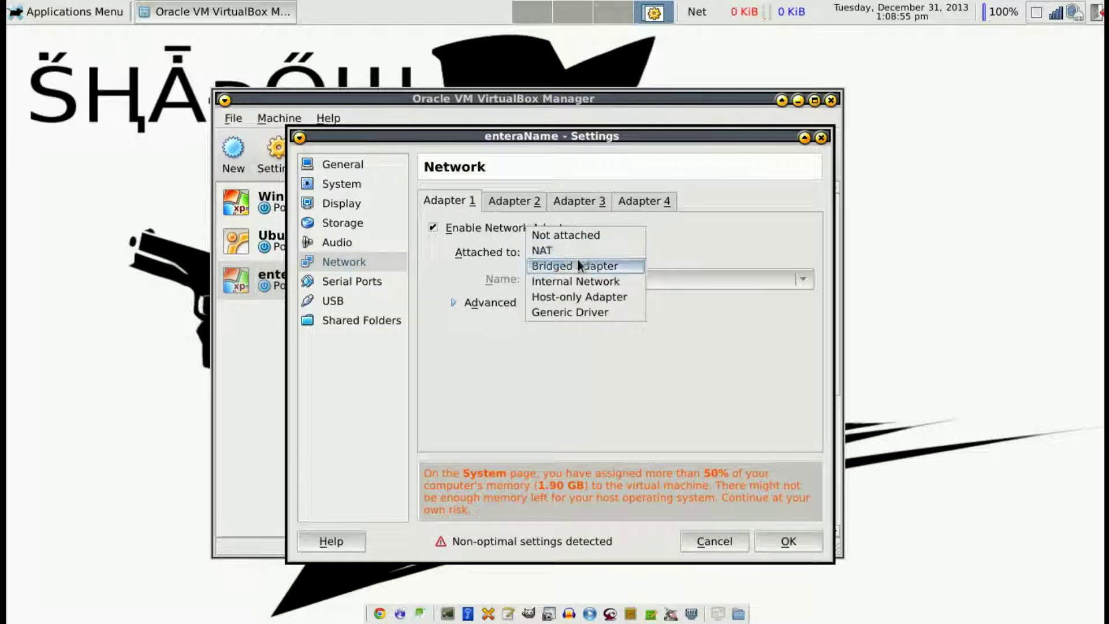
{"action": "left_click", "coordinate": [576, 263]}
{"action": "left_click", "coordinate": [603, 252]}
{"action": "left_click", "coordinate": [604, 251]}
{"action": "left_click", "coordinate": [605, 253]}
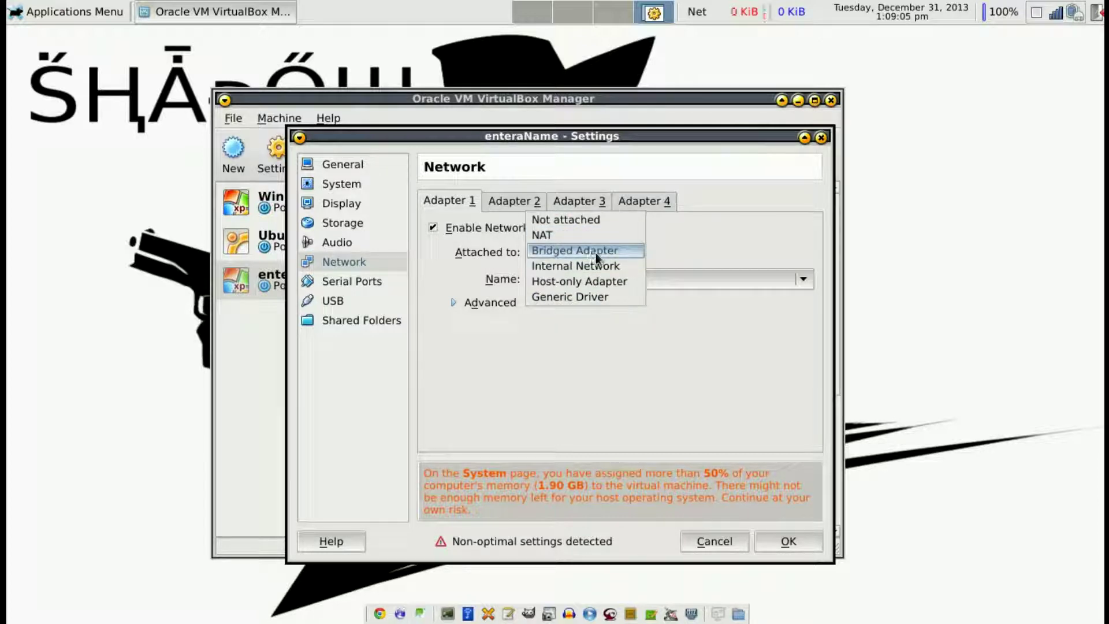
{"action": "left_click", "coordinate": [561, 252]}
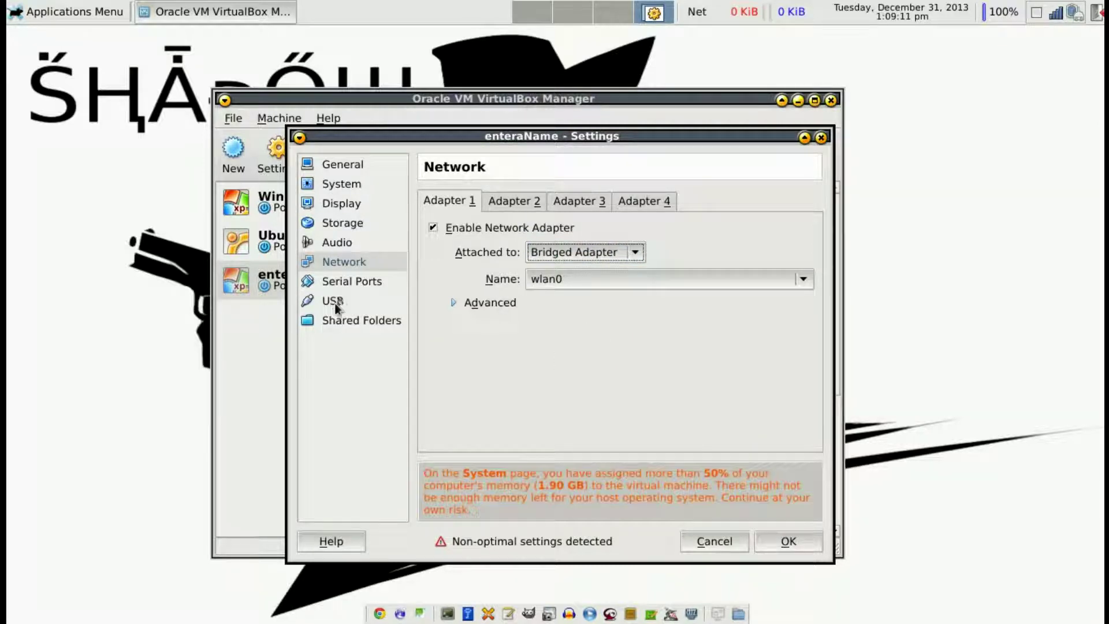
{"action": "left_click", "coordinate": [790, 539]}
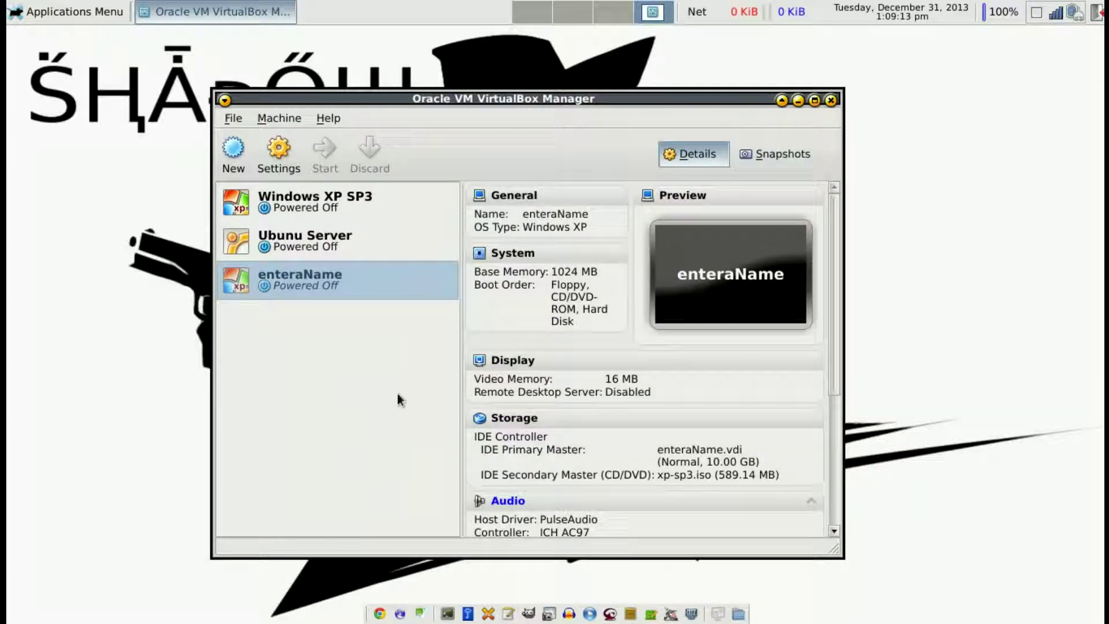
Step: Start the enteraName virtual machine and reposition its window on the desktop
{"action": "left_click_drag", "start_coordinate": [546, 102], "coordinate": [608, 101]}
{"action": "left_click", "coordinate": [387, 152]}
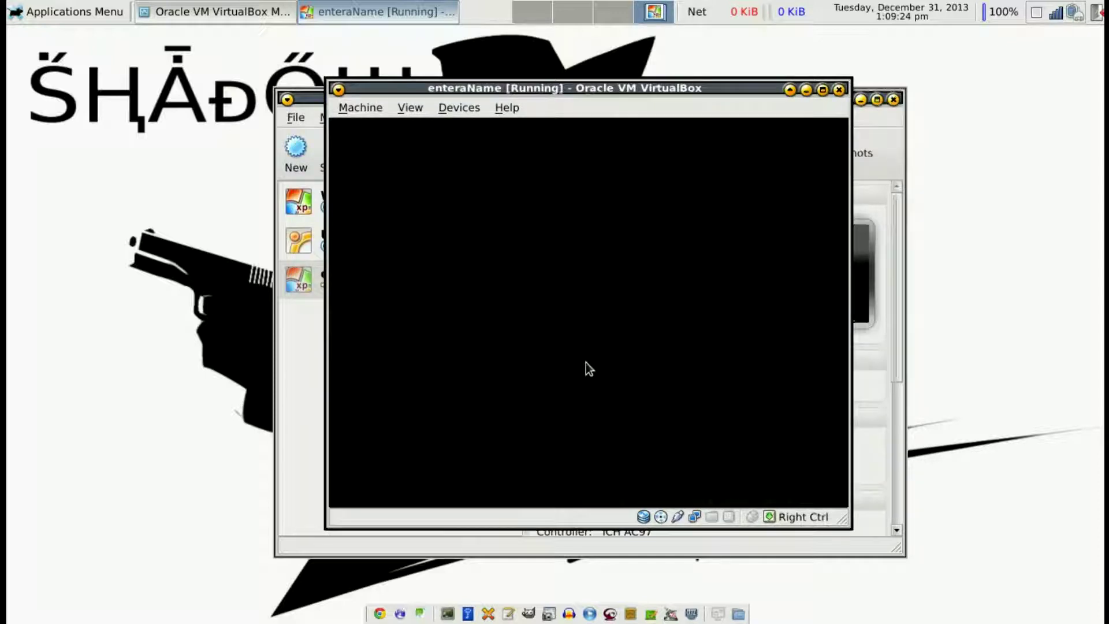
{"action": "left_click_drag", "start_coordinate": [586, 89], "coordinate": [586, 104]}
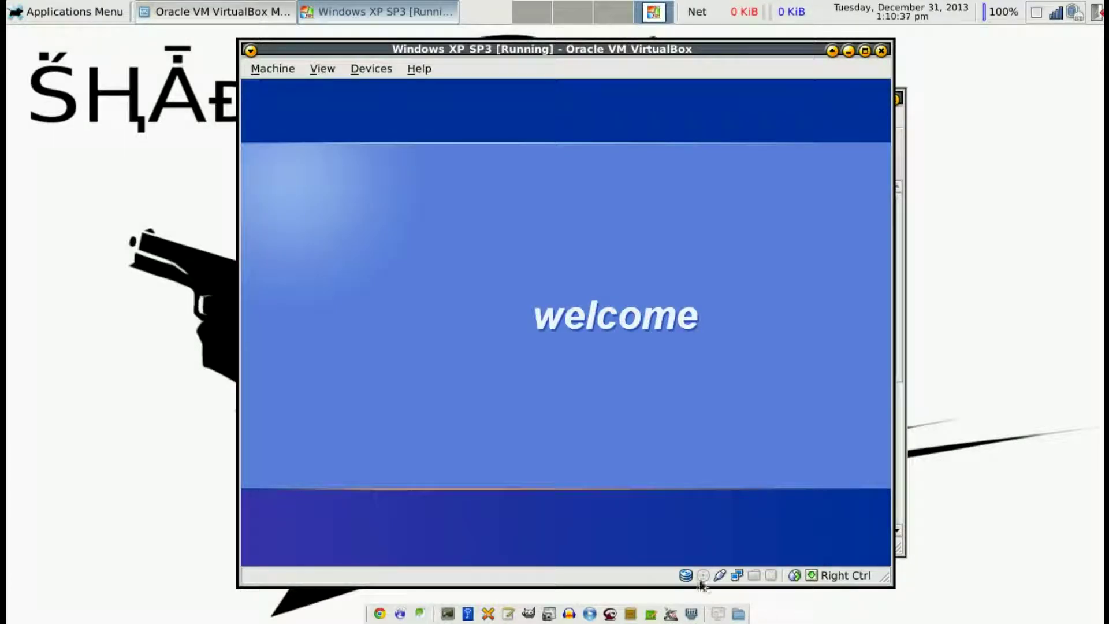
Step: Reposition the running Windows XP SP3 machine's window and examine the programs available in the guest system
{"action": "mouse_move", "coordinate": [736, 578]}
{"action": "left_click_drag", "start_coordinate": [674, 47], "coordinate": [698, 61]}
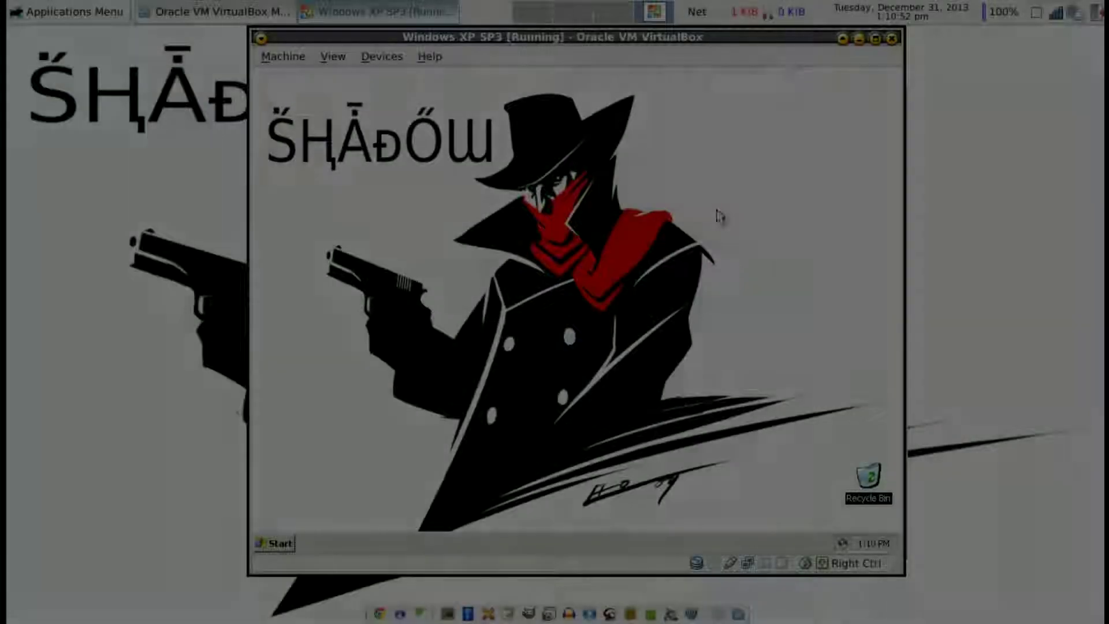
{"action": "left_click", "coordinate": [277, 543]}
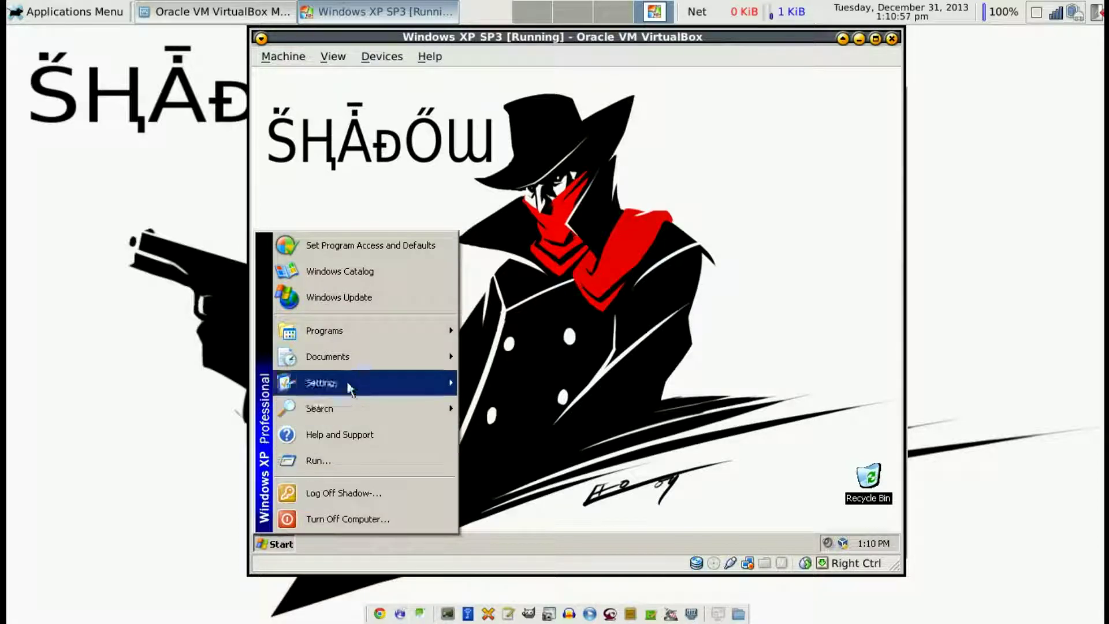
{"action": "mouse_move", "coordinate": [366, 333]}
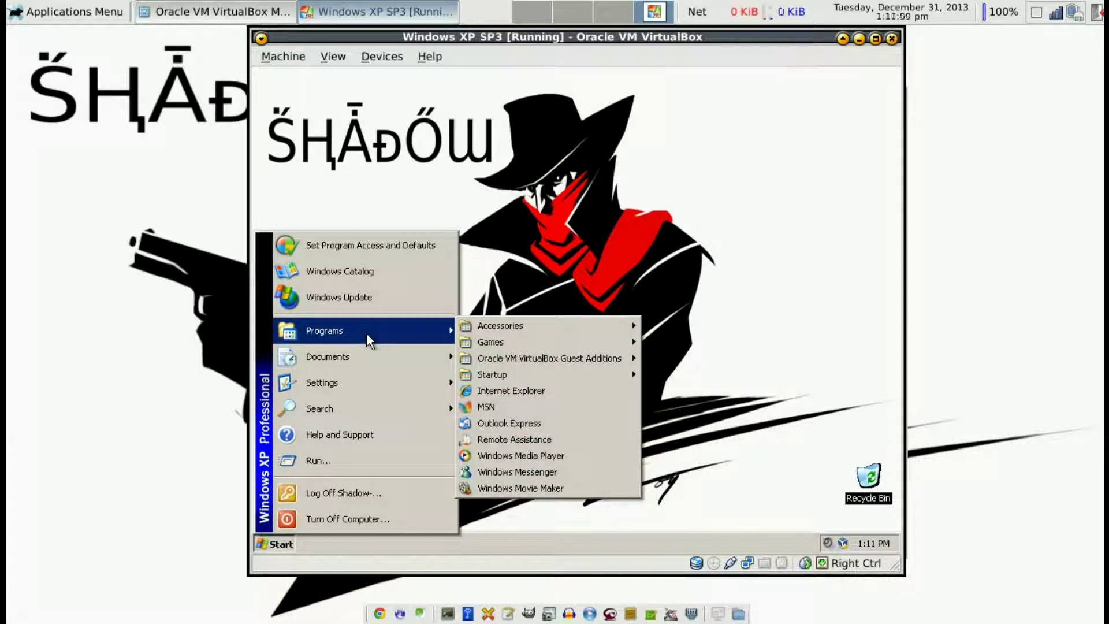
{"action": "left_click", "coordinate": [676, 137]}
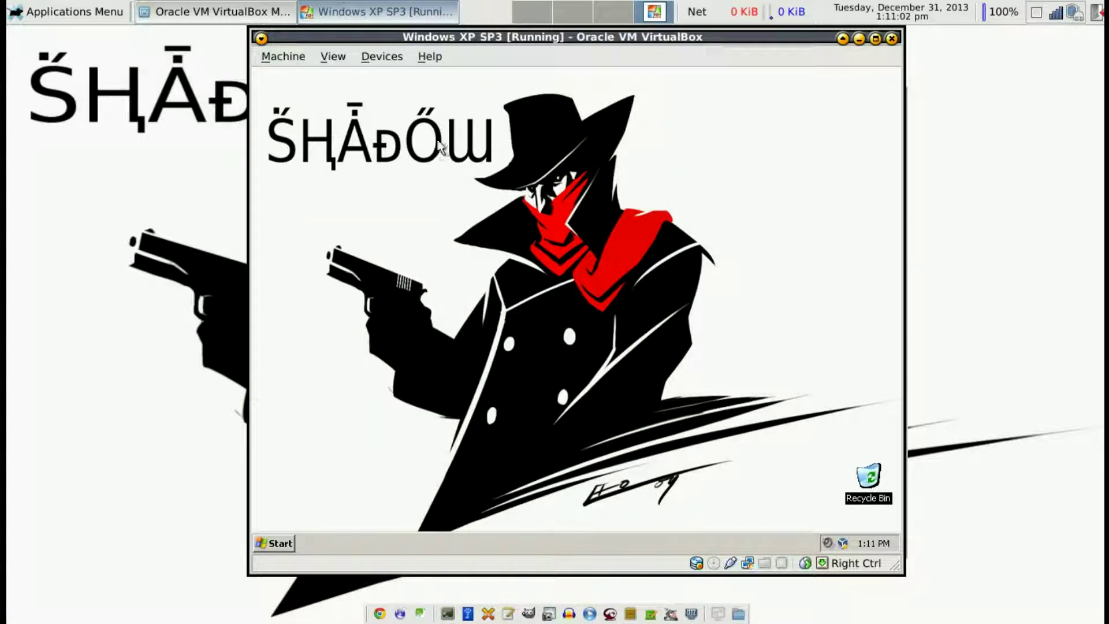
Step: Open the Windows XP SP3 machine's device options to find the Guest Additions installation command
{"action": "left_click", "coordinate": [383, 56]}
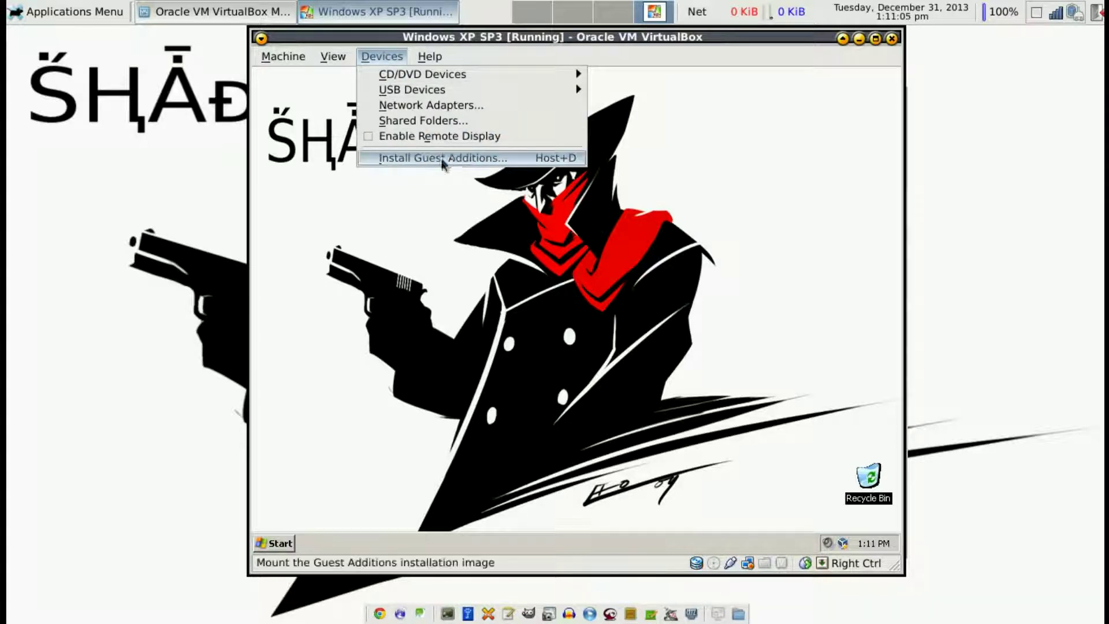